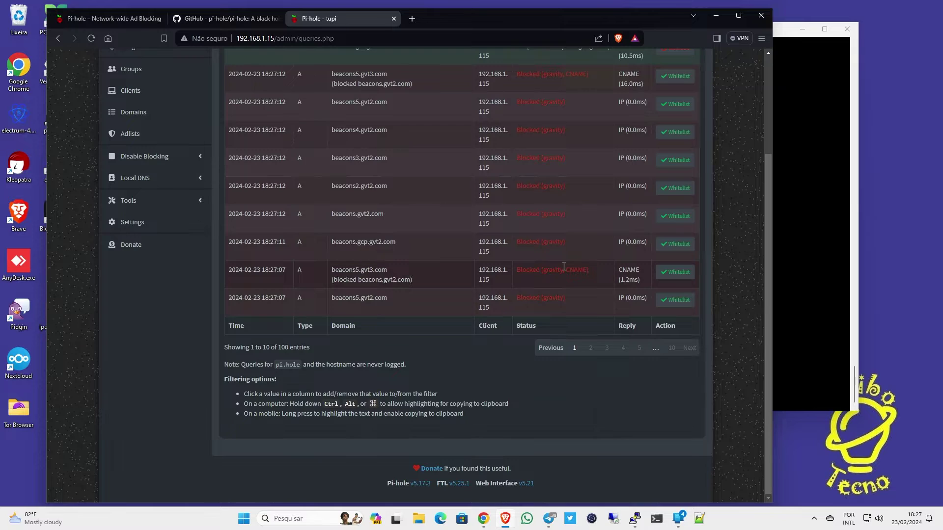
# Examine the complete list of recent queries opened from the dashboard's Percentage Blocked tile, and return to the dashboard
pyautogui.scroll(3, 564, 267)
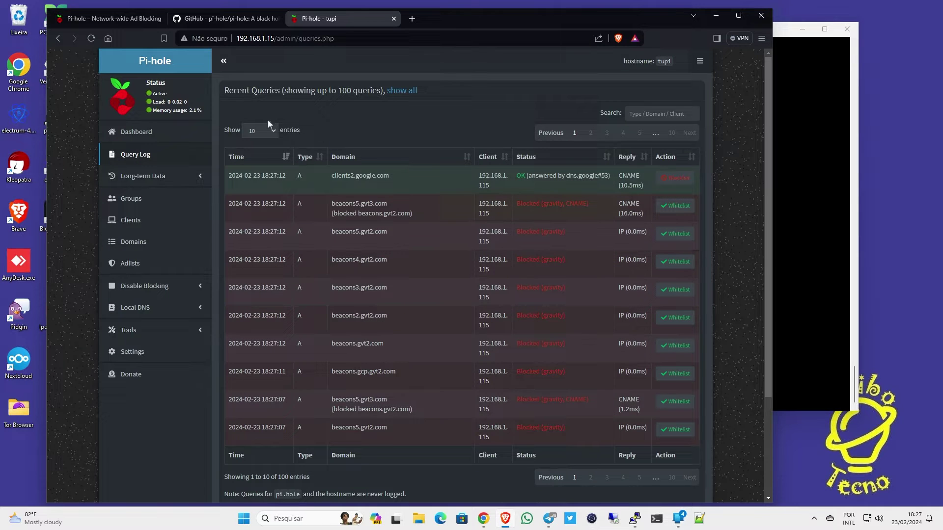
pyautogui.click(147, 133)
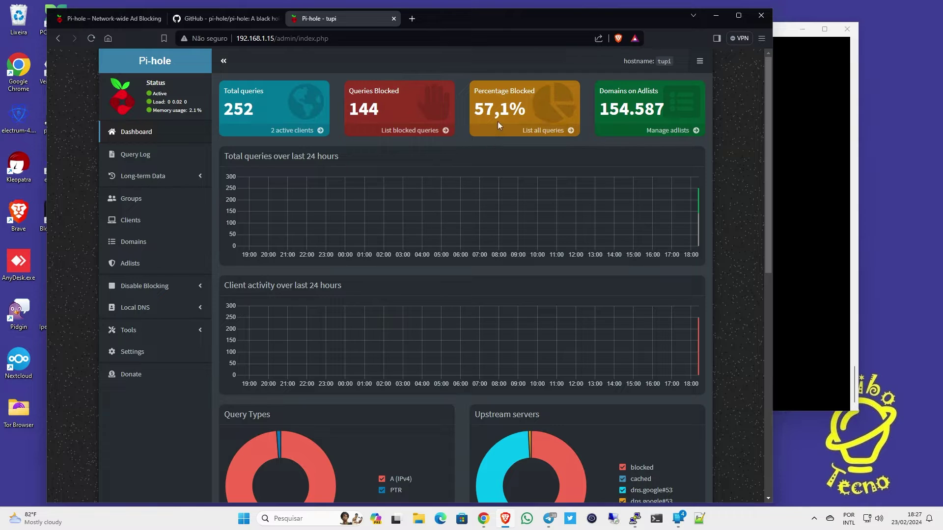
pyautogui.click(543, 131)
pyautogui.scroll(-3, 435, 345)
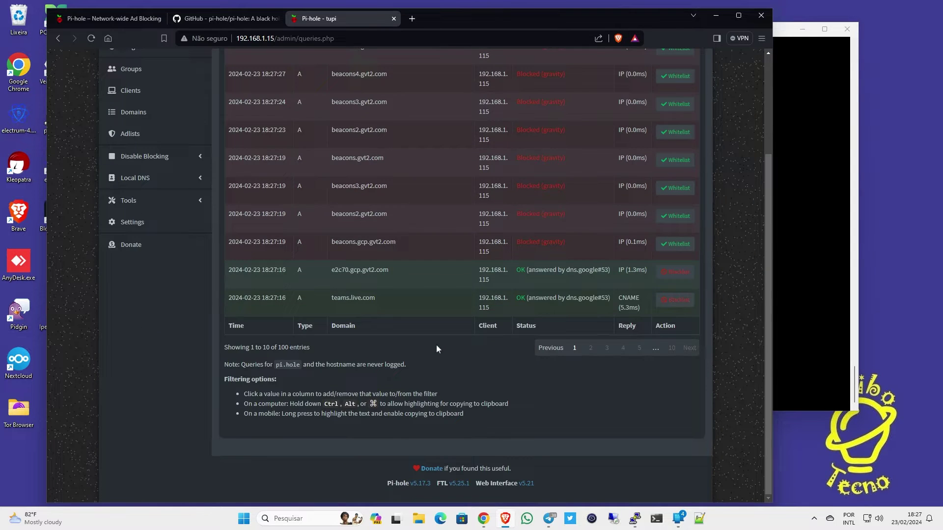
pyautogui.scroll(3, 436, 344)
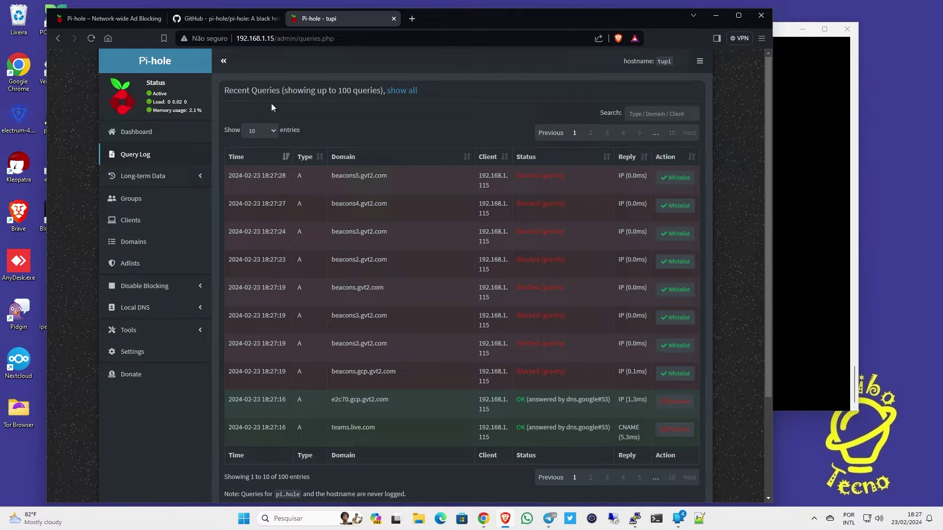
pyautogui.click(153, 133)
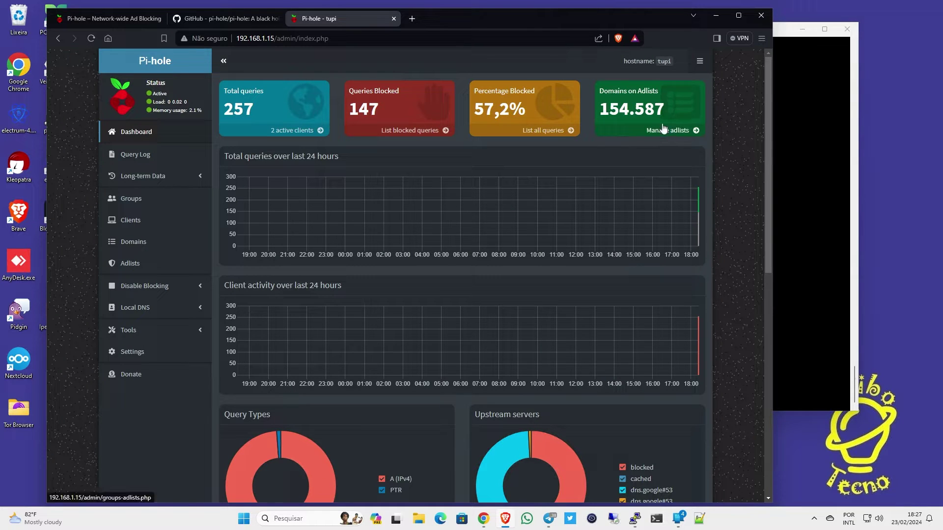
# View the adlist management page from the Domains on Adlists tile, and return to the dashboard
pyautogui.click(658, 135)
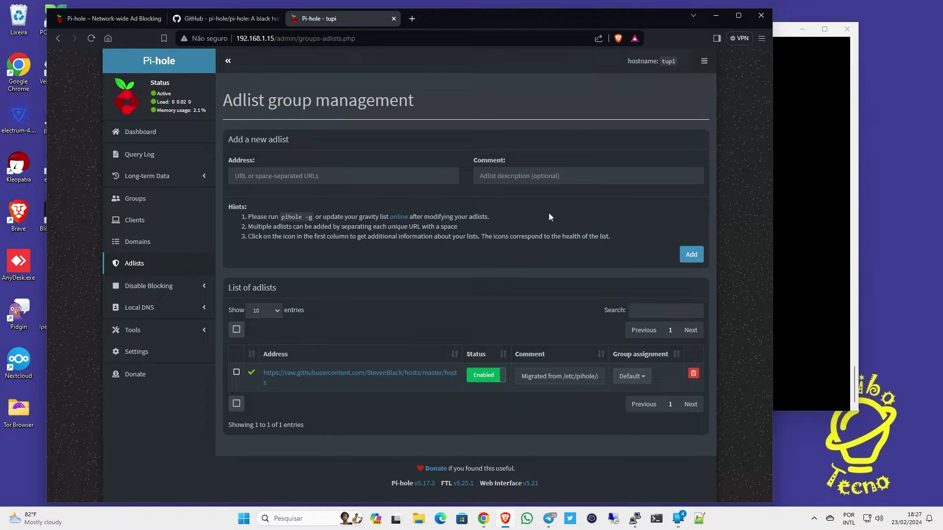
pyautogui.click(234, 63)
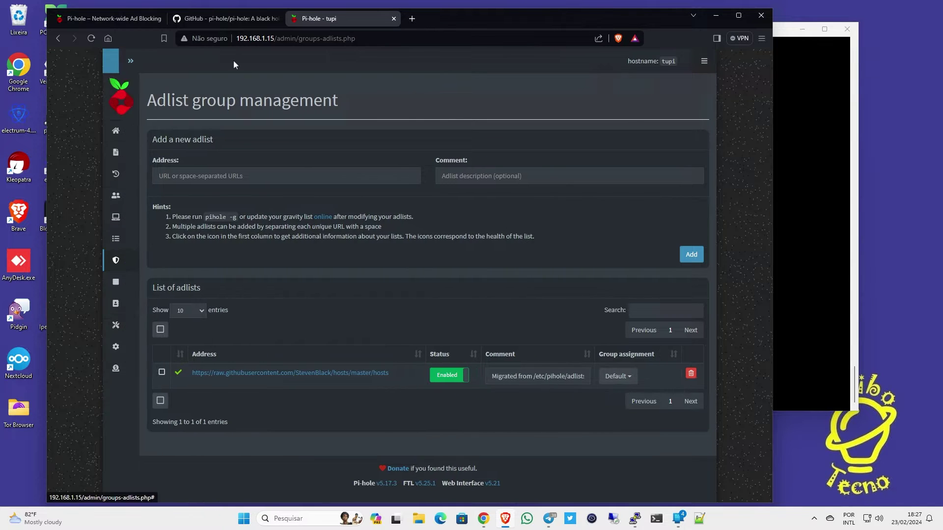
pyautogui.moveTo(120, 71)
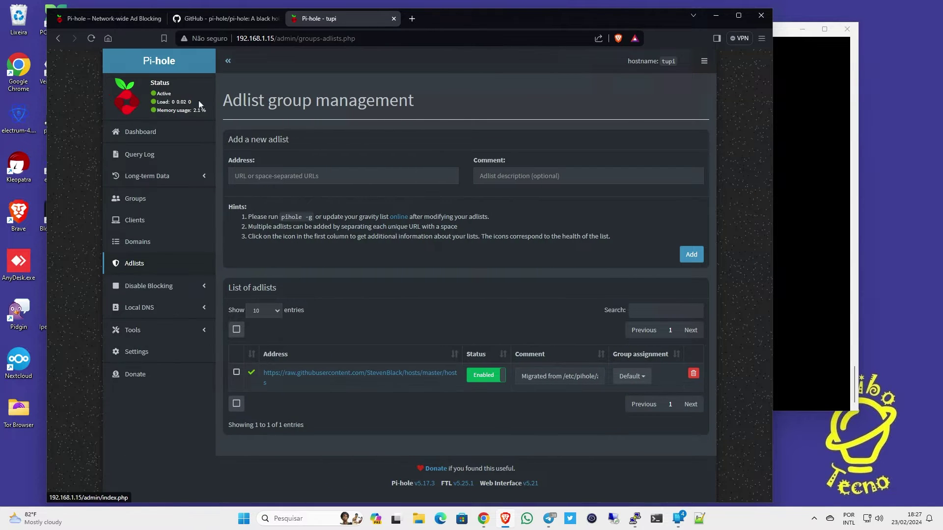
pyautogui.click(156, 133)
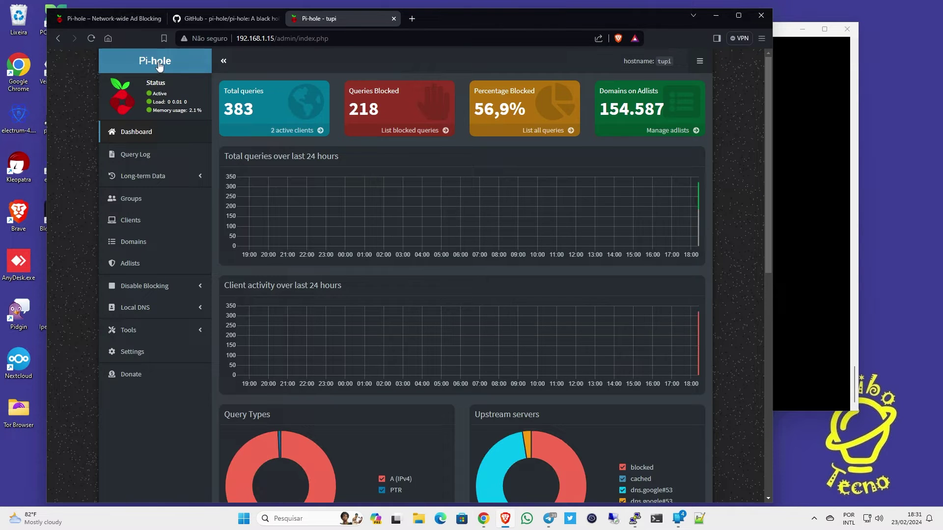
# Review the dashboard's charts and domain tables, the query log and the group management page
pyautogui.scroll(-3, 376, 263)
pyautogui.scroll(-5, 376, 268)
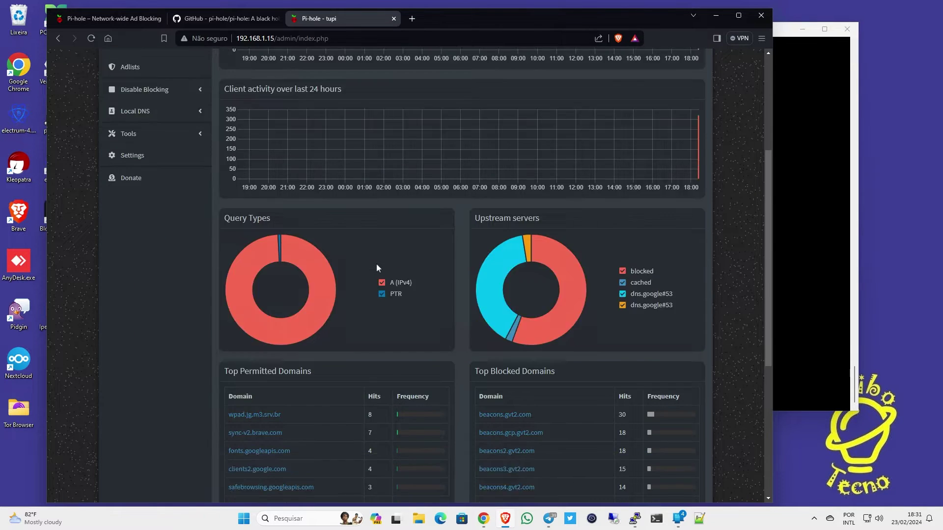
pyautogui.scroll(10, 376, 268)
pyautogui.click(146, 155)
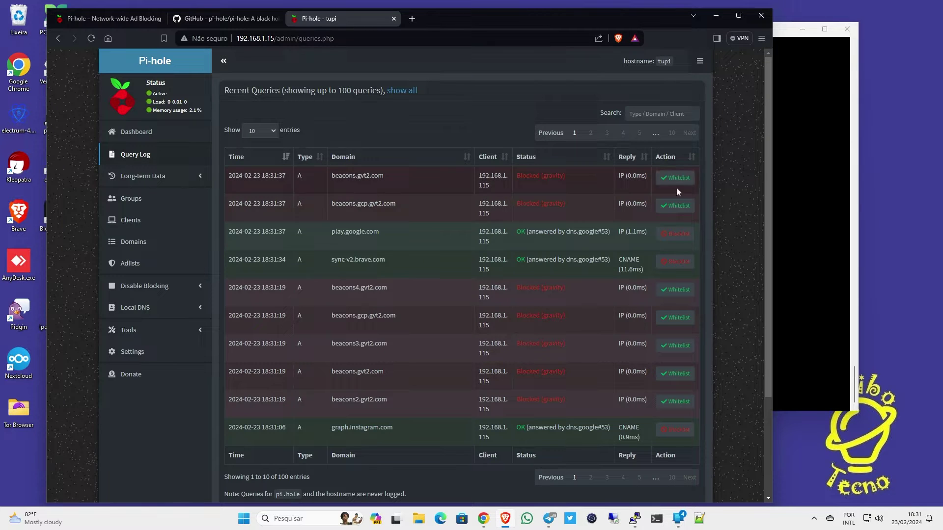
pyautogui.click(134, 199)
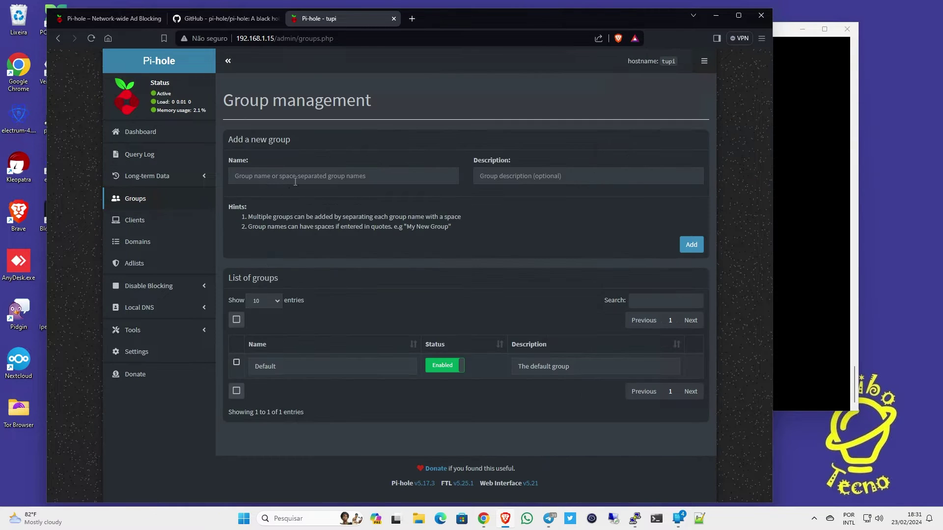
# Examine the System, DNS and DHCP pages of the Pi-hole settings
pyautogui.click(137, 351)
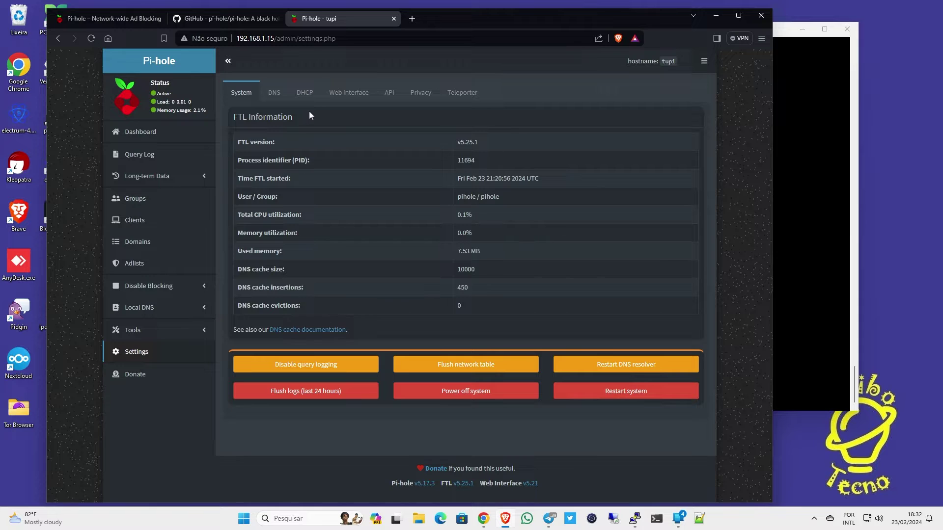
pyautogui.click(274, 92)
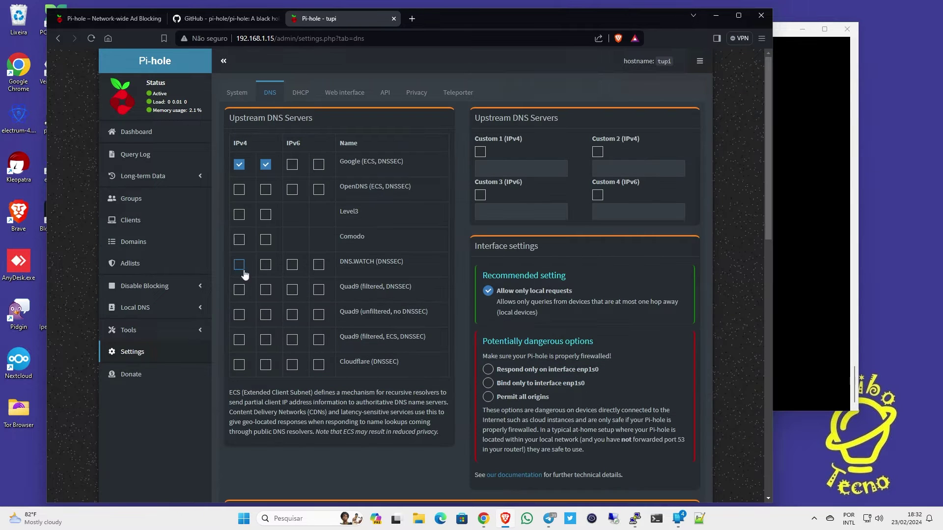
pyautogui.scroll(-1, 428, 255)
pyautogui.scroll(1, 427, 252)
pyautogui.click(310, 94)
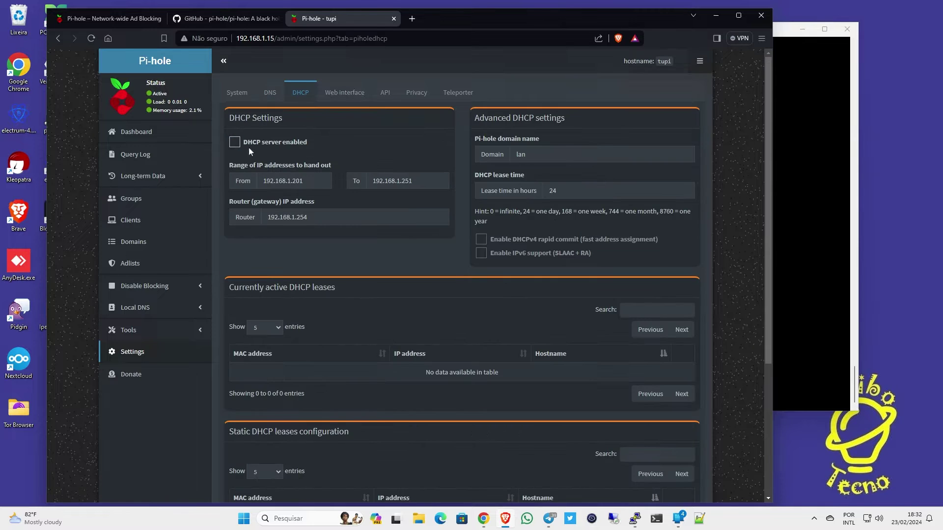
pyautogui.scroll(-2, 432, 364)
pyautogui.scroll(2, 432, 364)
# Examine the Web interface, API, Privacy and Teleporter pages of the Pi-hole settings
pyautogui.click(350, 94)
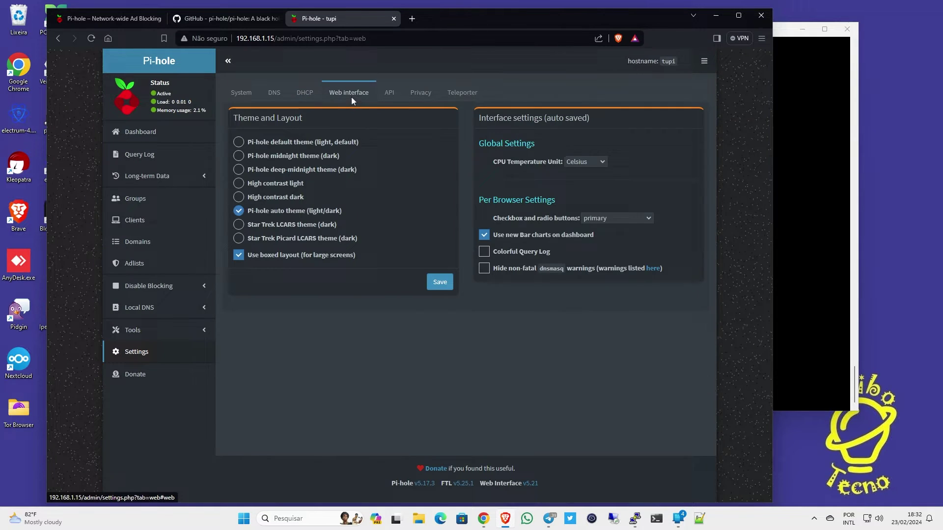
pyautogui.click(384, 94)
pyautogui.click(414, 96)
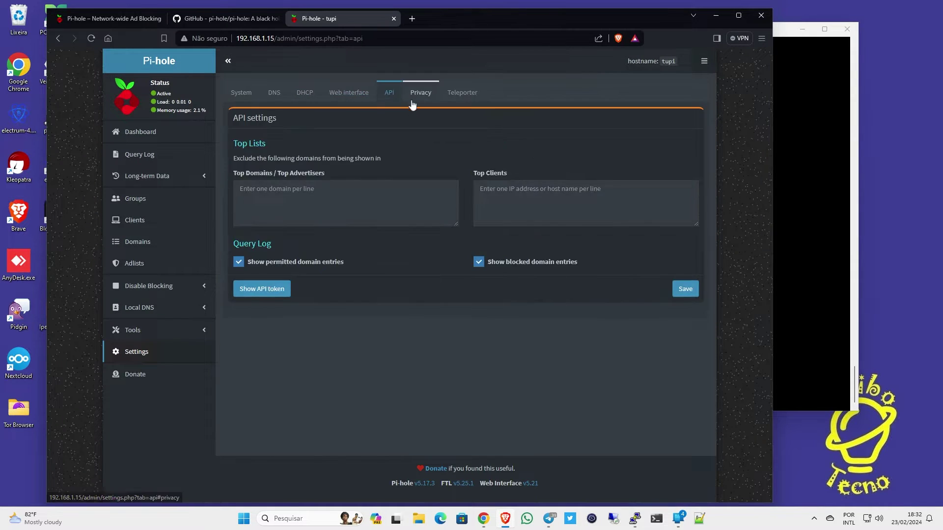
pyautogui.click(463, 92)
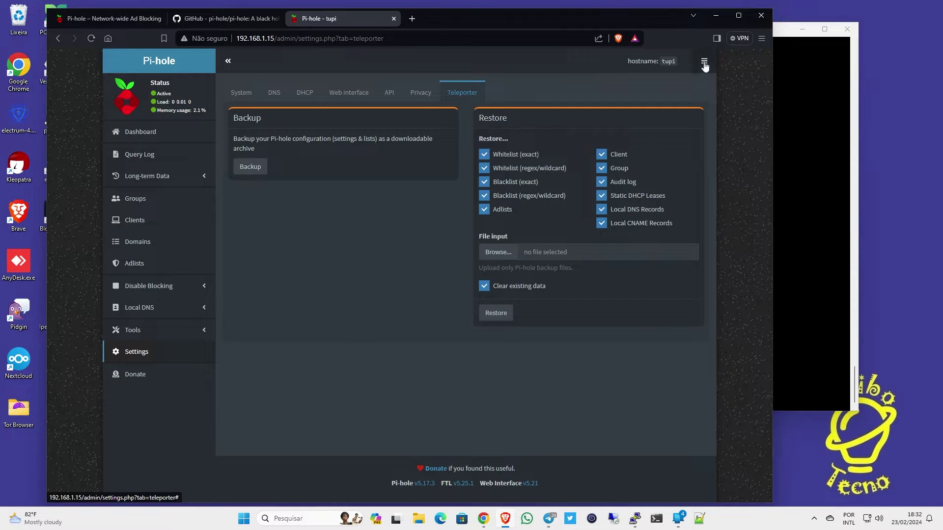
pyautogui.click(704, 61)
pyautogui.click(464, 252)
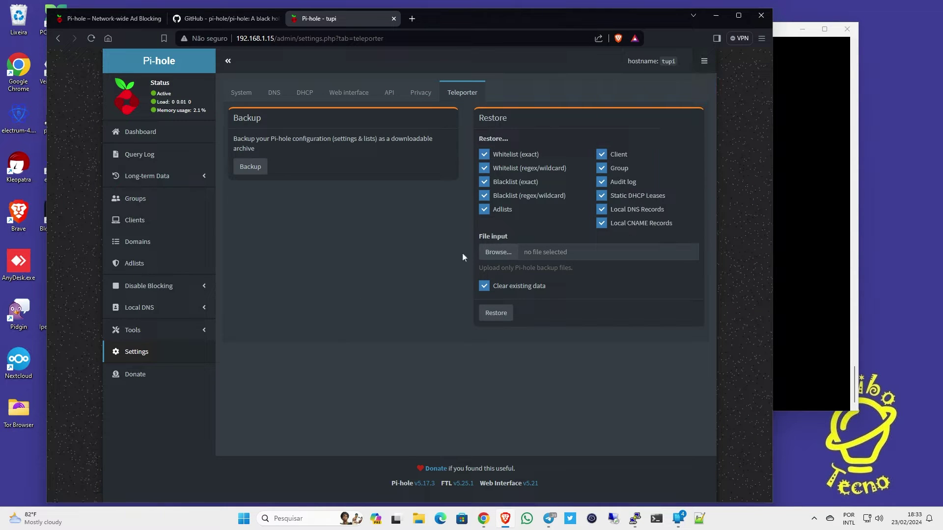
# Look through the Pi-hole tools, including the Pi-hole diagnosis, Update Gravity and Network pages
pyautogui.click(160, 336)
pyautogui.click(162, 297)
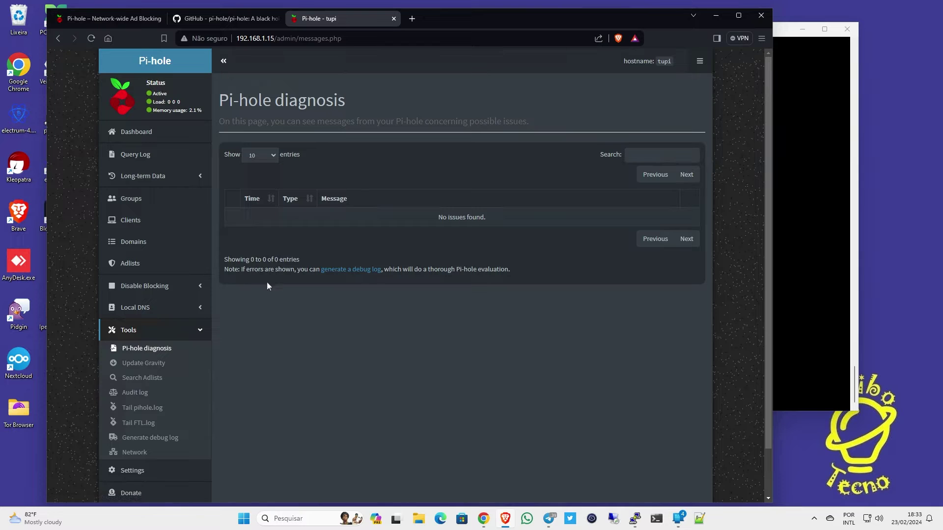
pyautogui.scroll(-1, 267, 282)
pyautogui.click(132, 314)
pyautogui.scroll(-1, 323, 233)
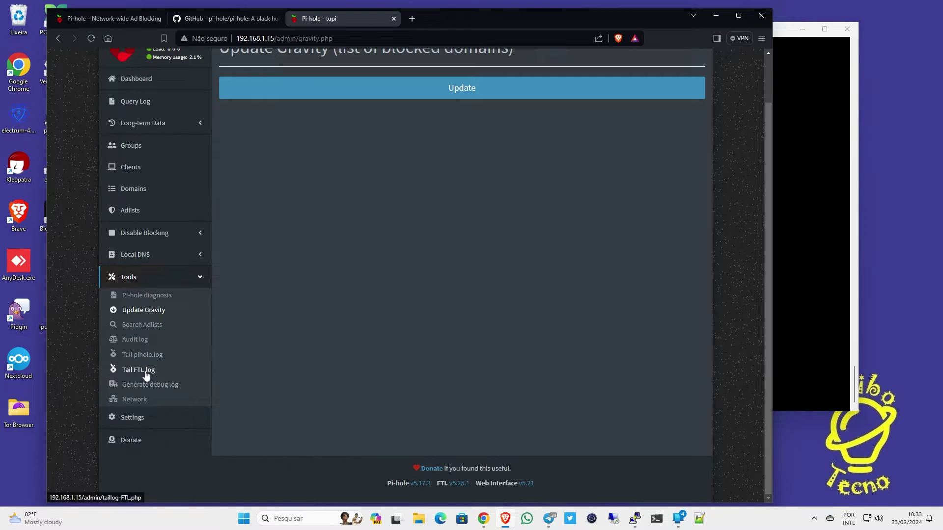
pyautogui.click(147, 399)
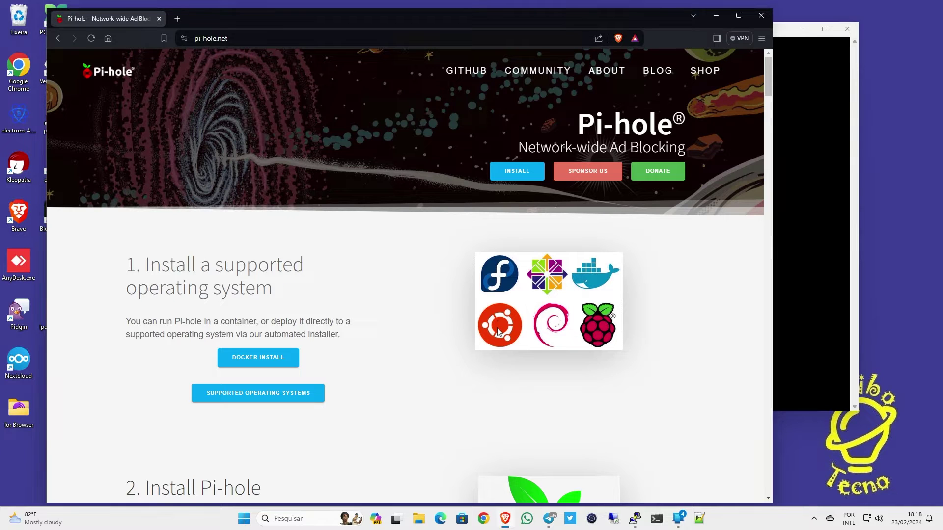
pyautogui.click(501, 173)
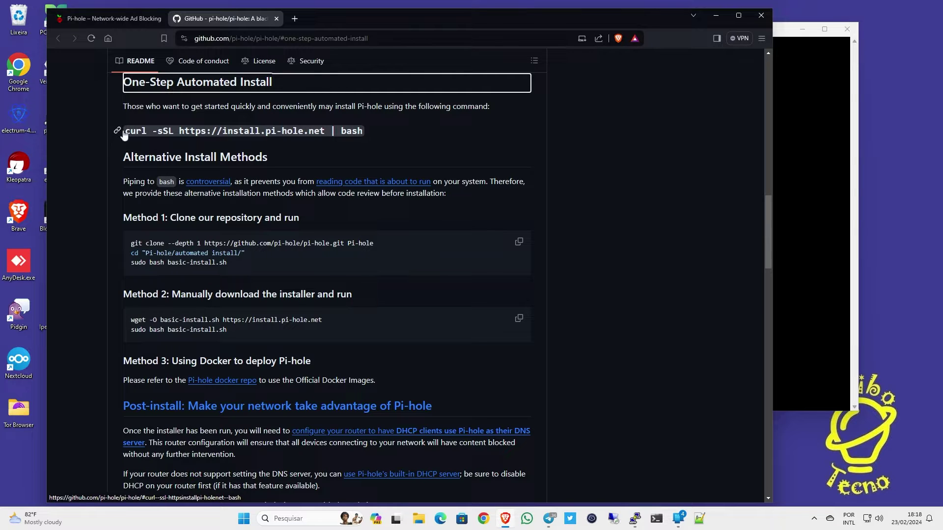
pyautogui.moveTo(127, 130); pyautogui.dragTo(368, 134)
pyautogui.rightClick(338, 130)
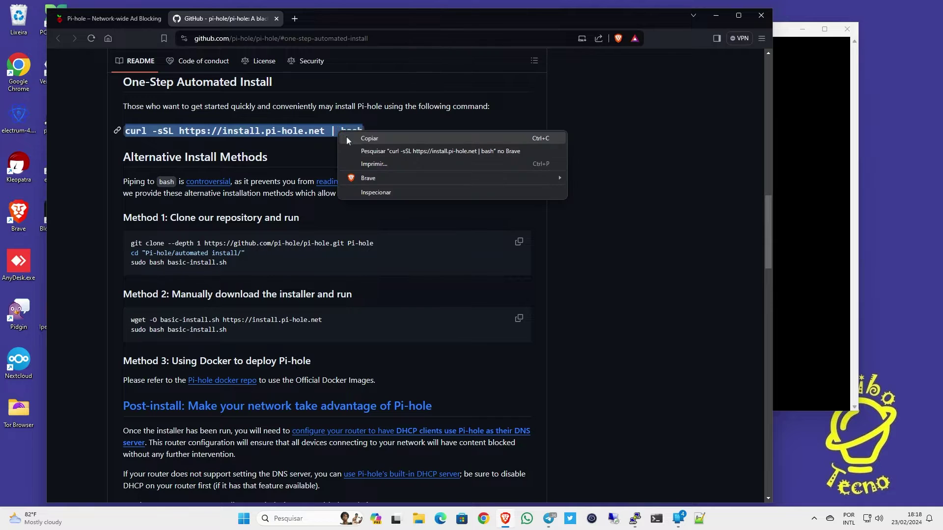
pyautogui.click(356, 138)
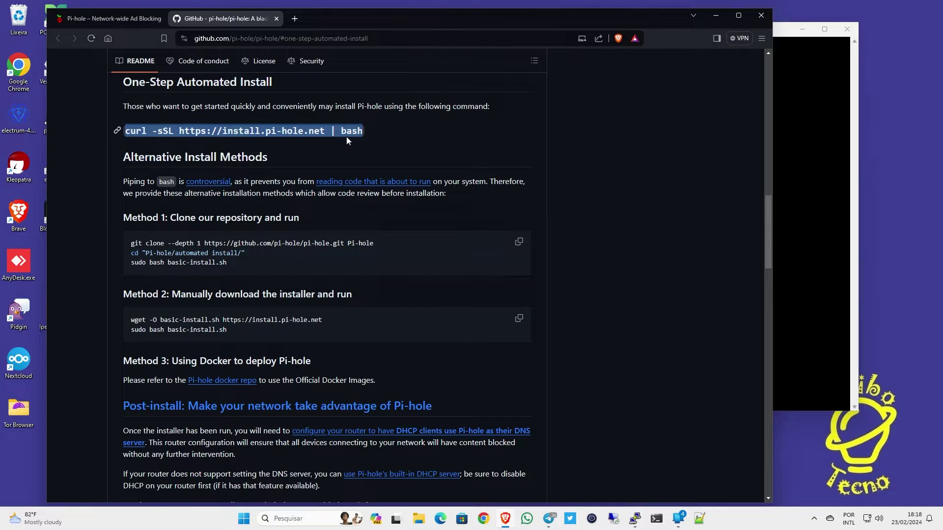
pyautogui.click(812, 212)
pyautogui.rightClick(230, 125)
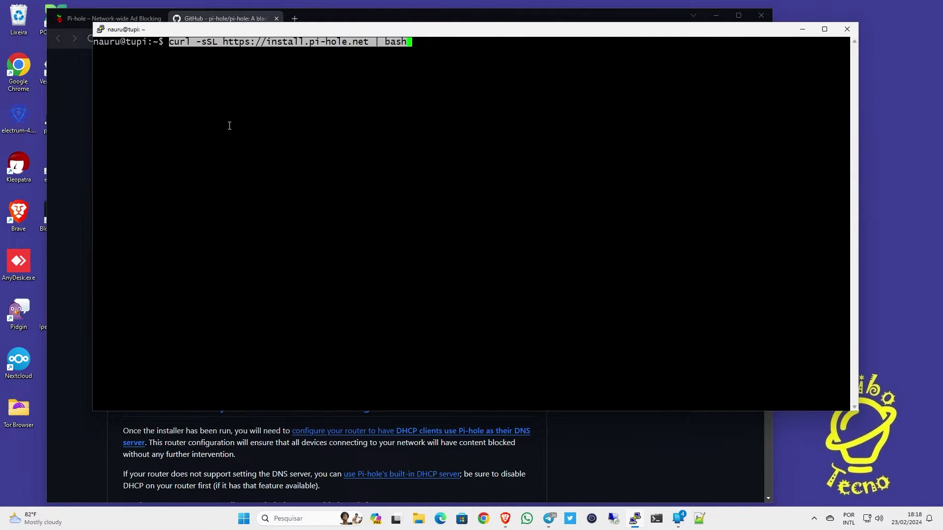
pyautogui.press('Return')
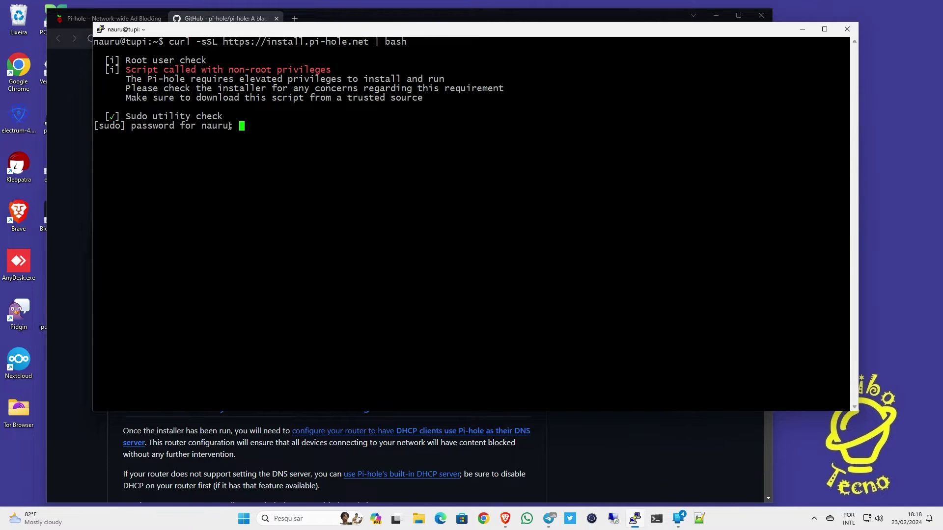
pyautogui.press('Return')
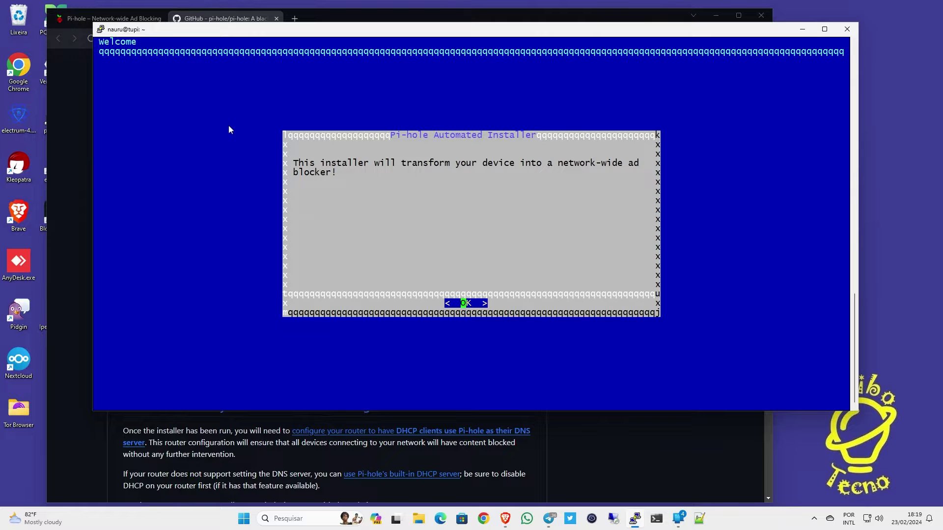
# Acknowledge the Pi-hole installer's welcome and donation screens, and choose Continue on the static IP notice
pyautogui.press('Return')
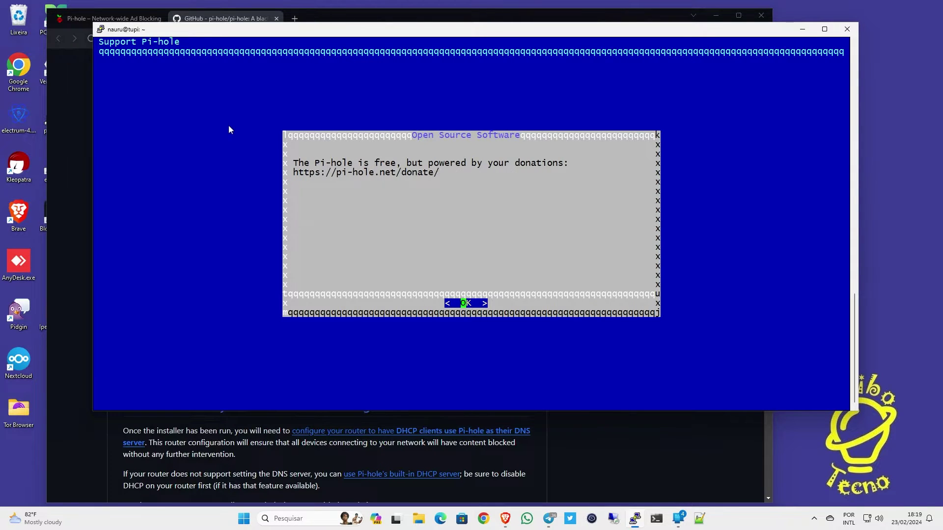
pyautogui.press('Return')
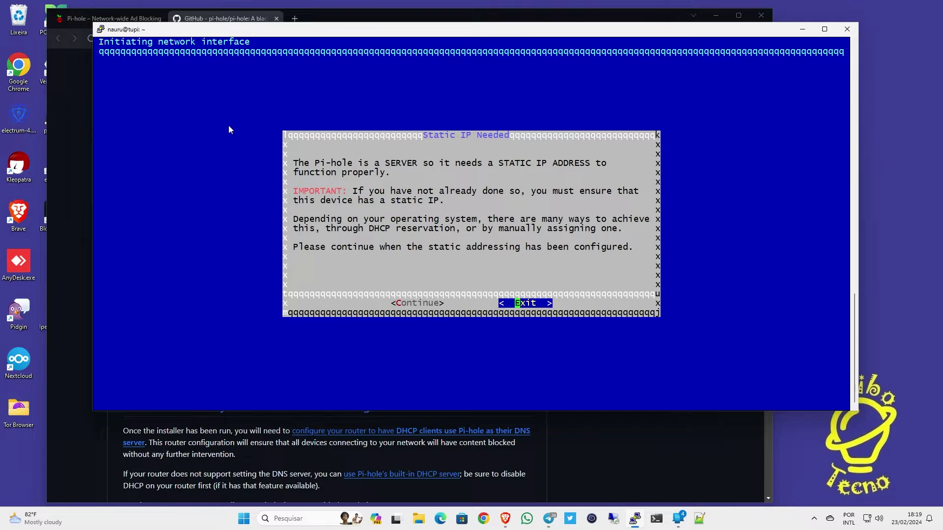
pyautogui.press('Left')
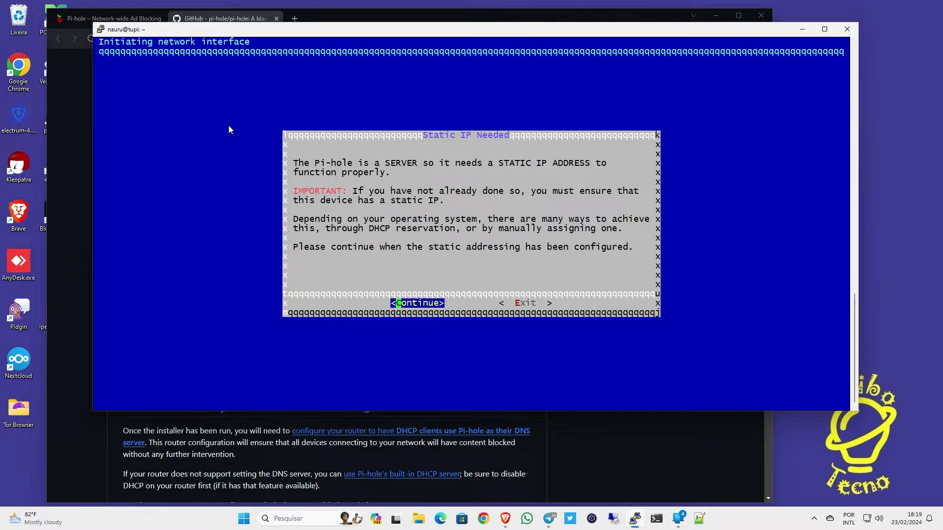
pyautogui.press('Return')
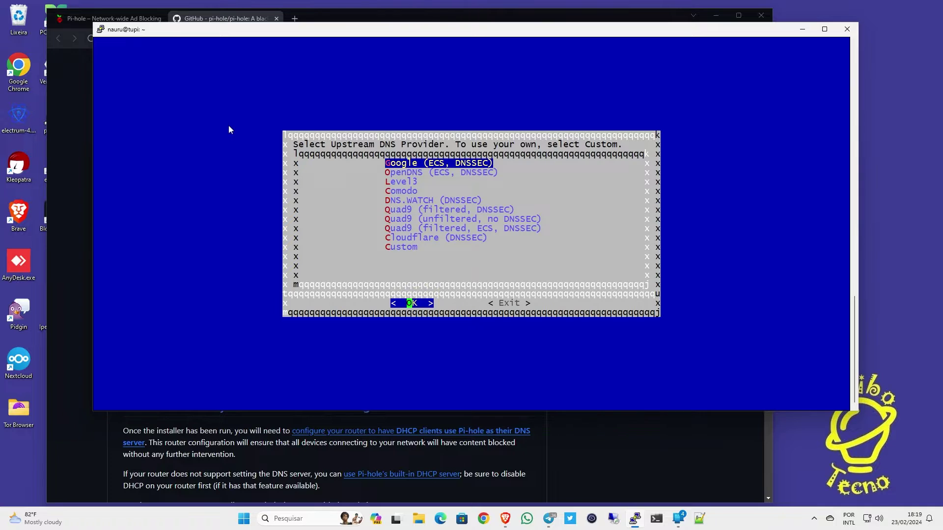
# Select Google (ECS, DNSSEC) as the upstream DNS provider, and accept StevenBlack's Unified Hosts List and the Admin Web Interface
pyautogui.press('Return')
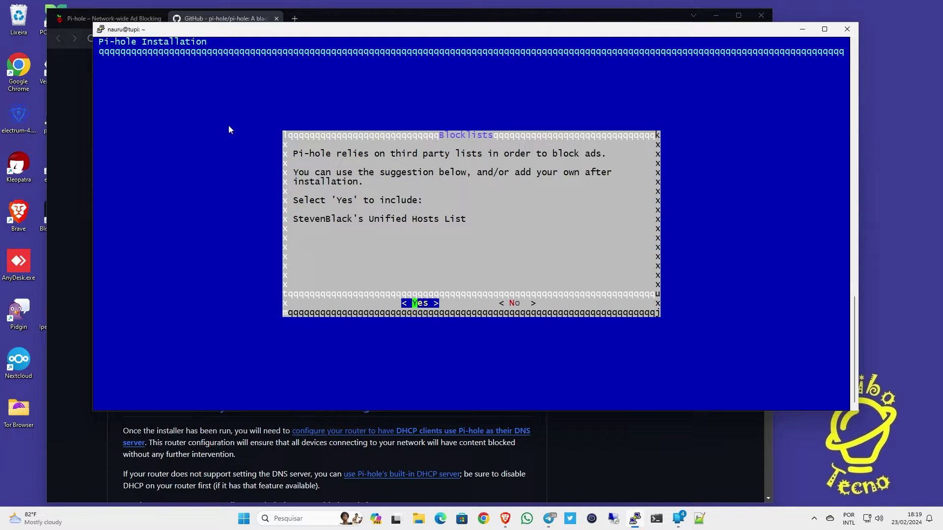
pyautogui.press('Return')
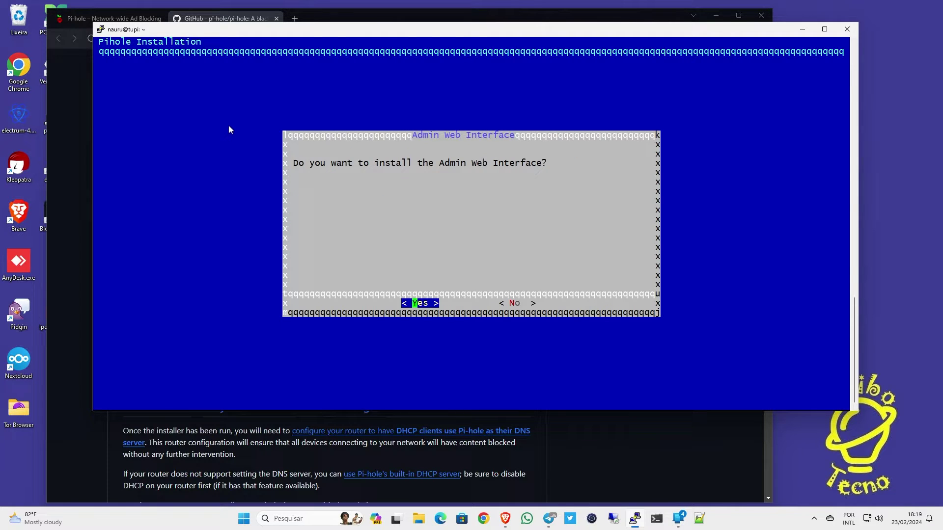
pyautogui.press('Return')
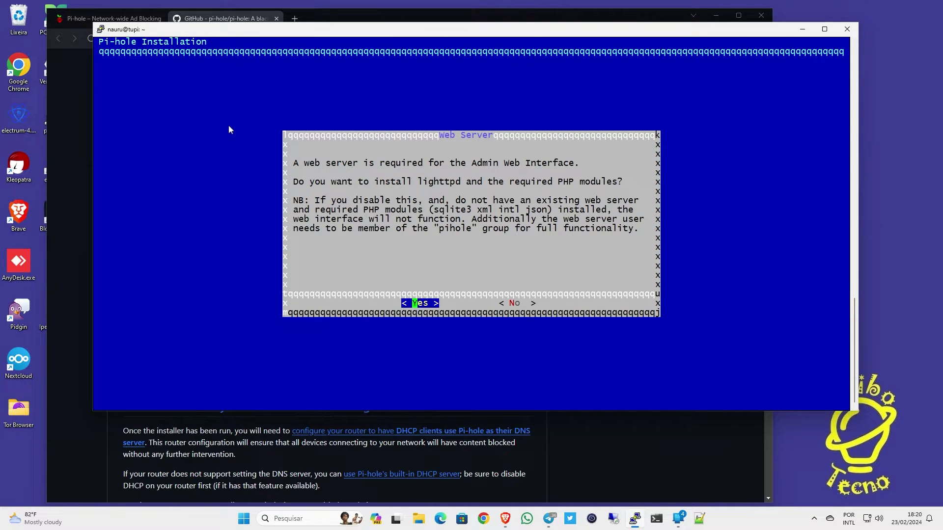
# Accept installing lighttpd with the PHP modules, enable query logging, keep the Show everything privacy mode, and finish the installer
pyautogui.press('Return')
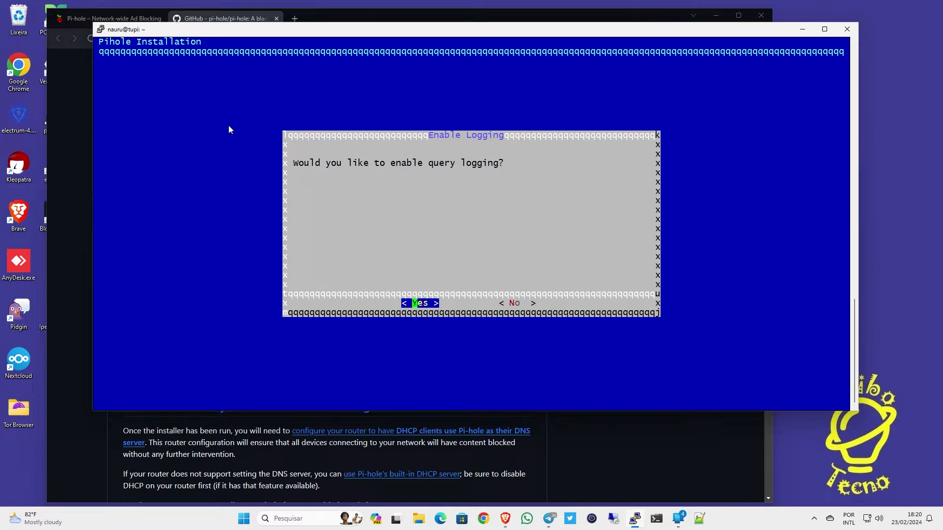
pyautogui.press('Return')
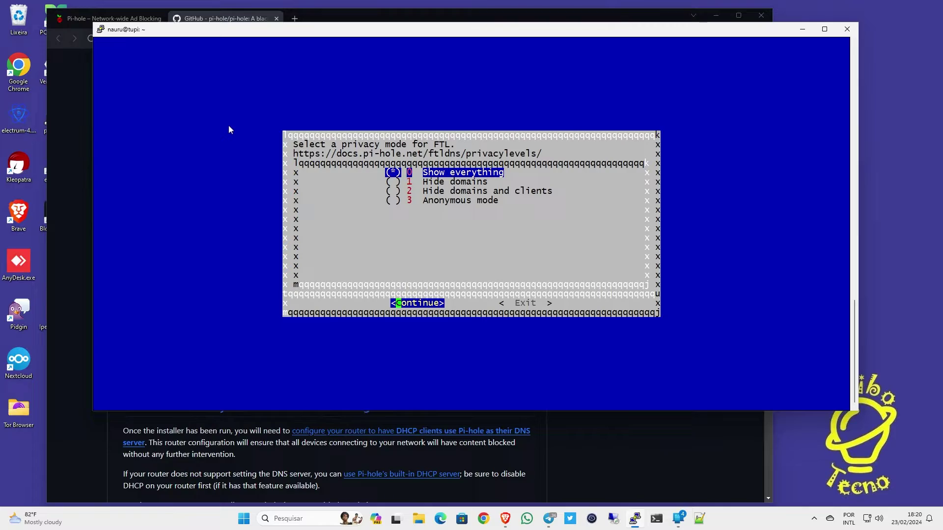
pyautogui.press('Return')
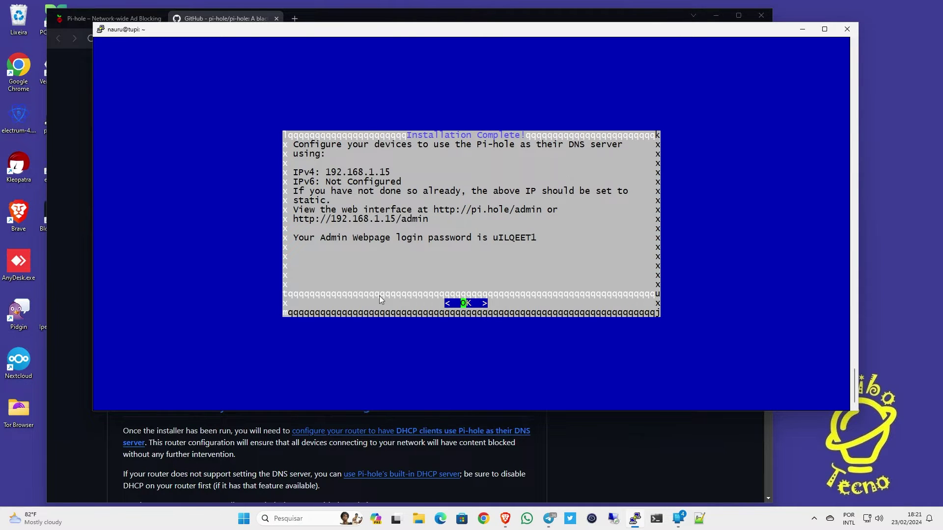
pyautogui.press('Return')
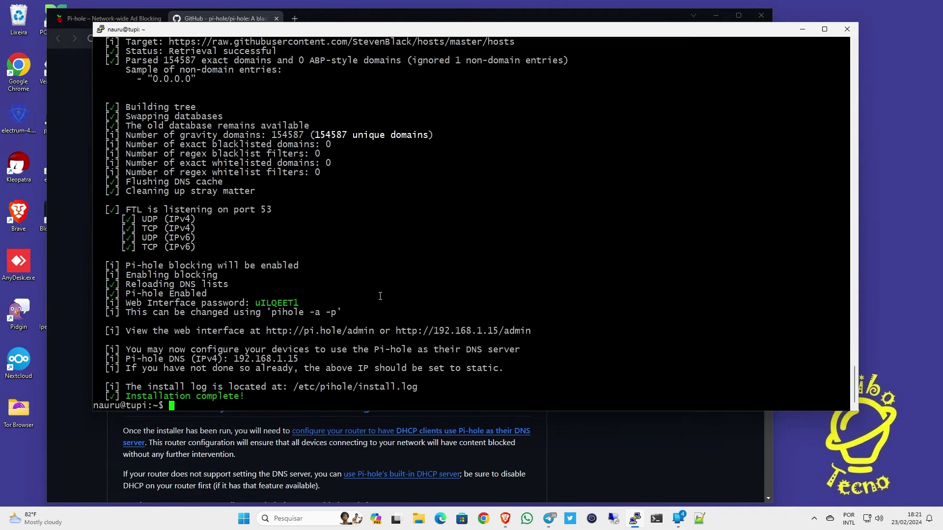
# Switch to the Brave browser and open 192.168.1.15/admin in a new tab
pyautogui.click(621, 17)
pyautogui.click(294, 18)
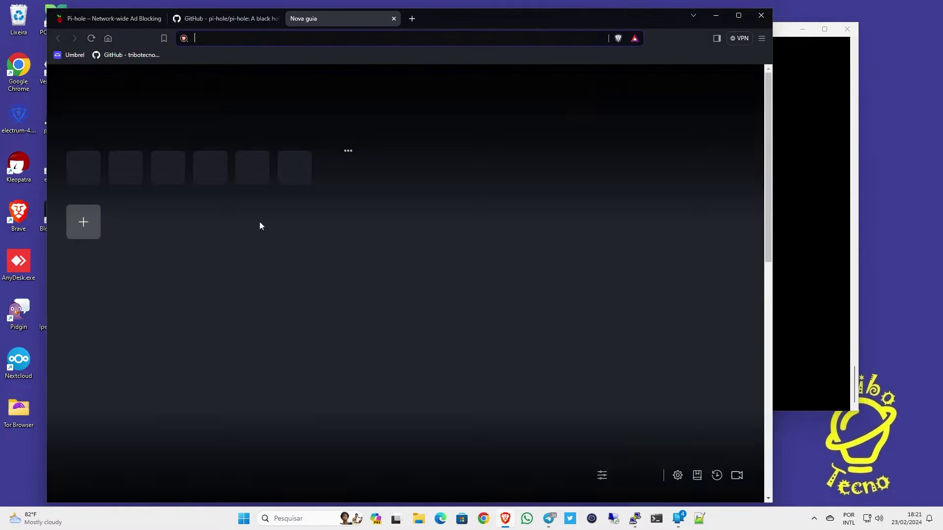
pyautogui.write('192.')
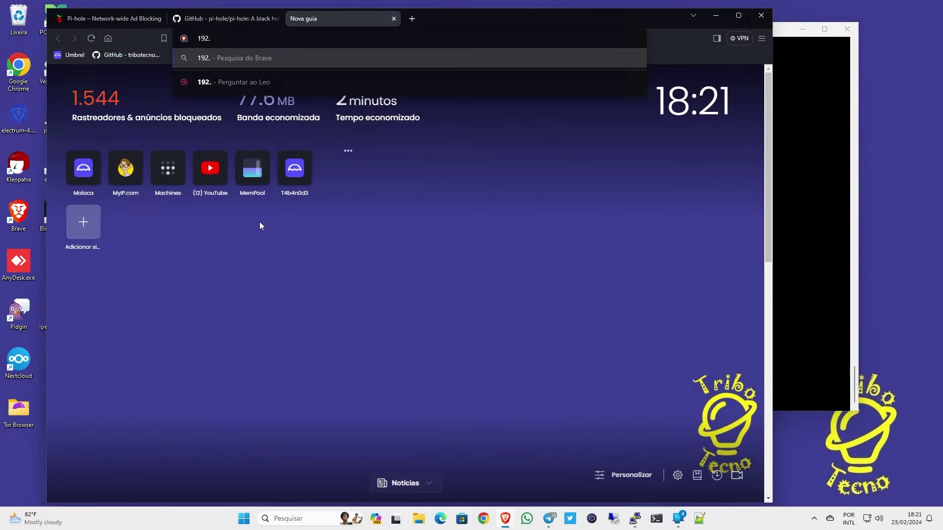
pyautogui.write('168.')
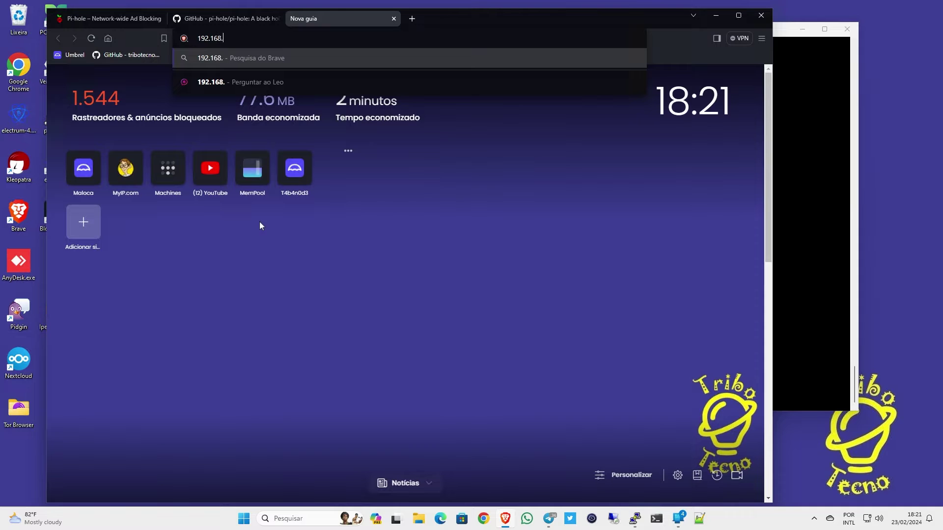
pyautogui.write('1.15')
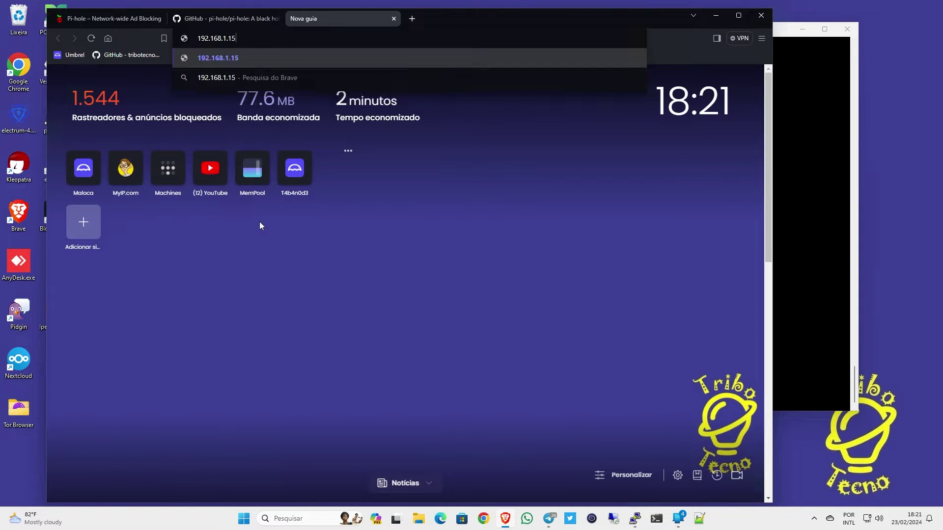
pyautogui.write('/admin')
pyautogui.press('Return')
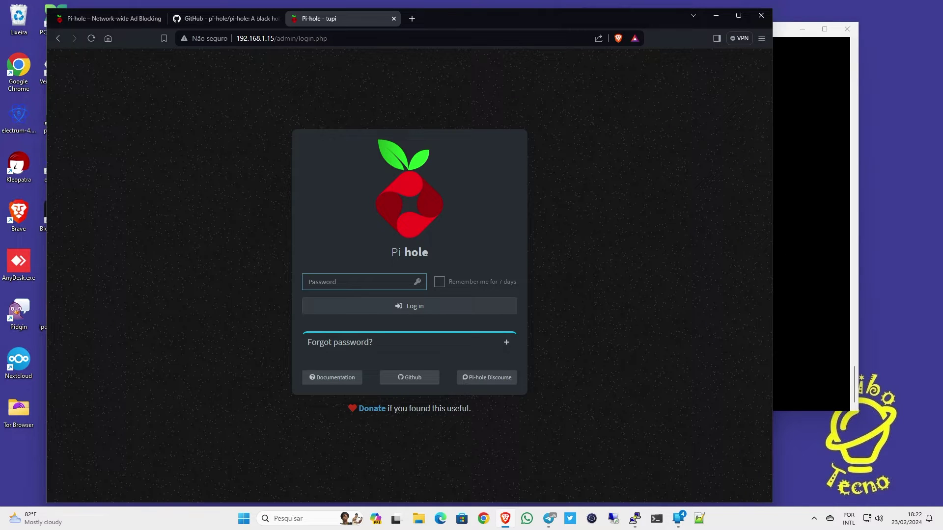
# Copy the web interface password from the terminal, log in to the Pi-hole admin page, and save the login in the browser
pyautogui.click(811, 196)
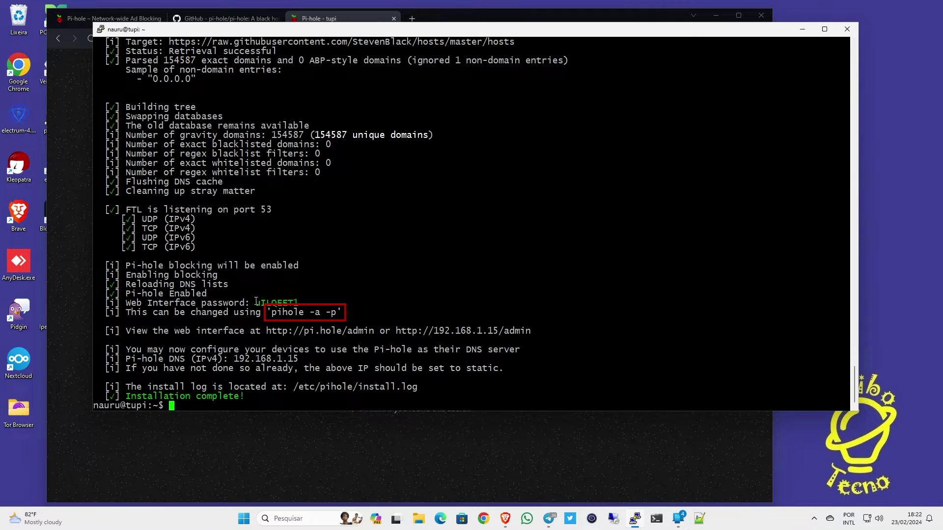
pyautogui.moveTo(252, 303); pyautogui.dragTo(295, 303)
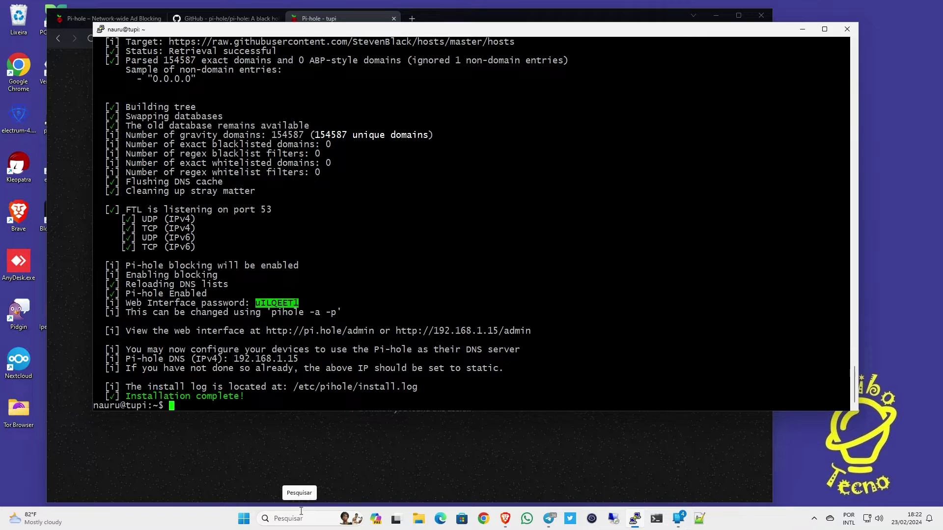
pyautogui.click(305, 457)
pyautogui.hotkey('ctrl', 'v')
pyautogui.press('Return')
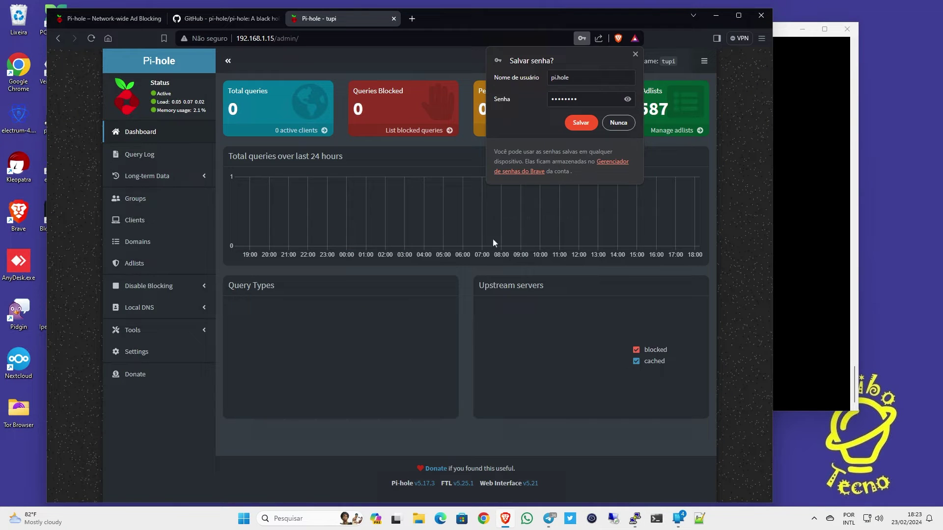
pyautogui.click(581, 122)
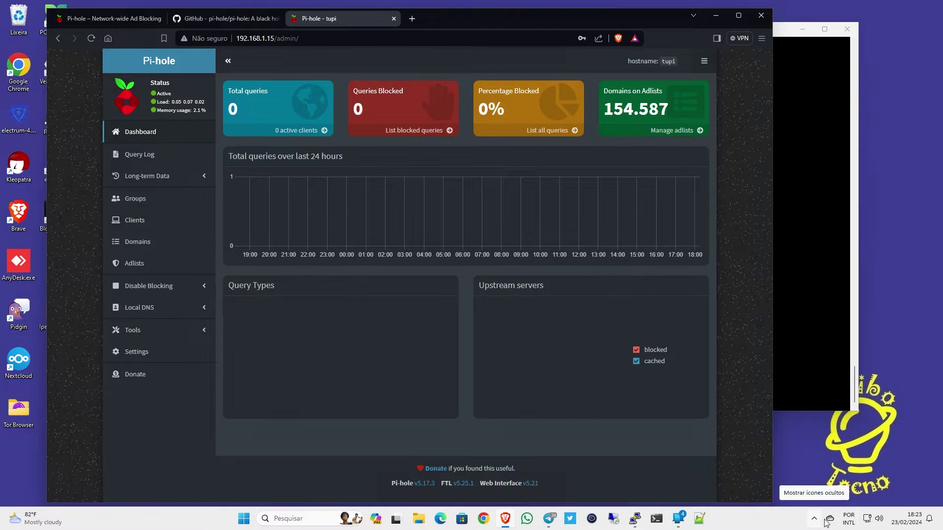
# Open the Windows network and Internet settings and go to the Ethernet connection's DNS server assignment
pyautogui.click(866, 518)
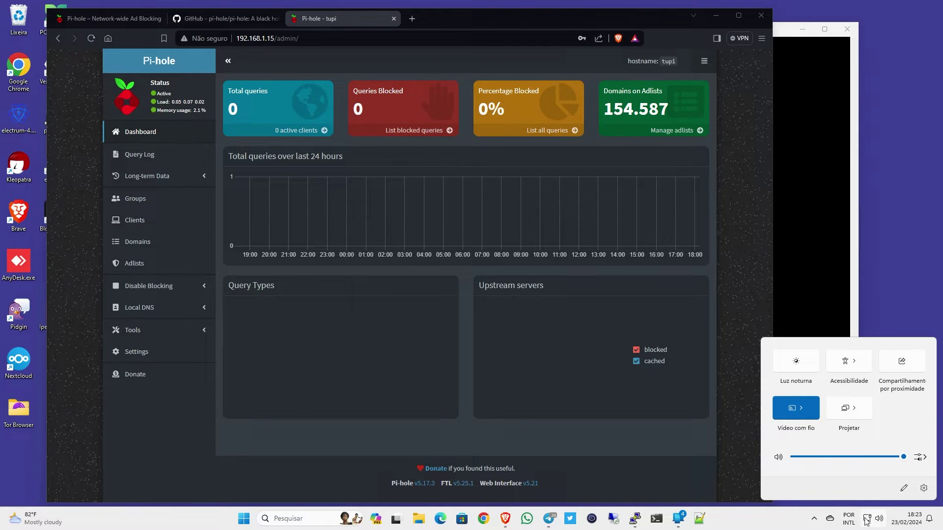
pyautogui.rightClick(866, 519)
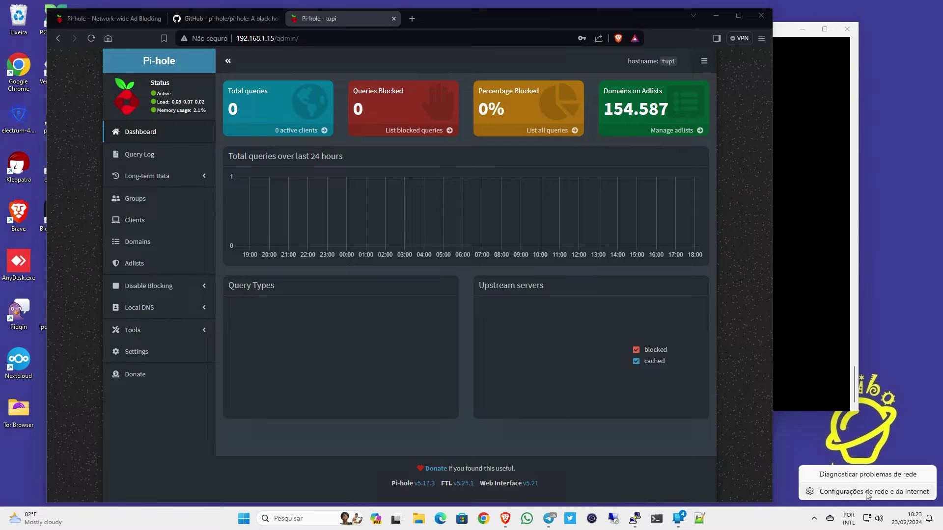
pyautogui.click(844, 493)
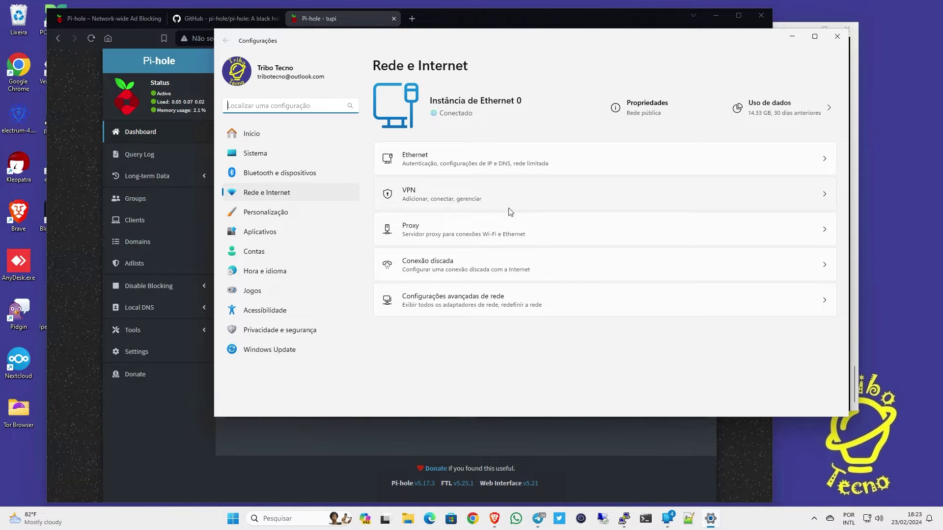
pyautogui.click(423, 159)
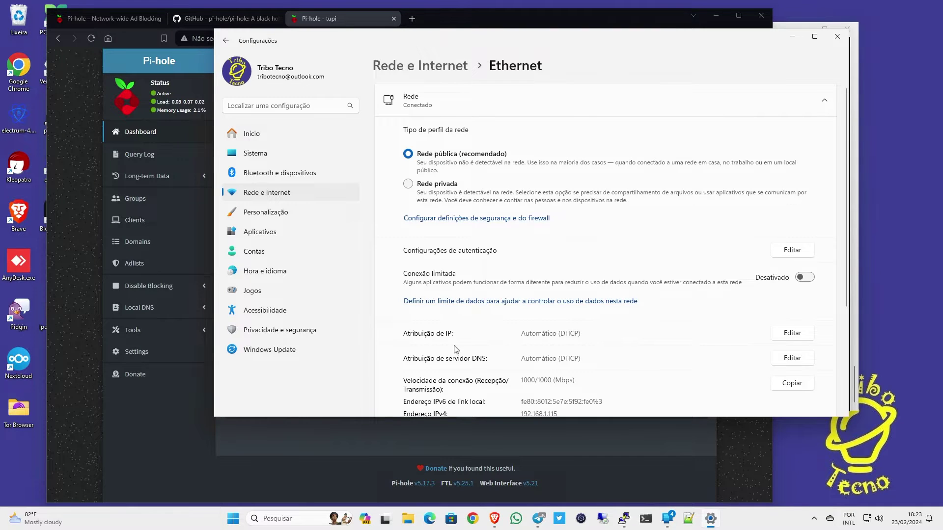
pyautogui.scroll(-3, 453, 351)
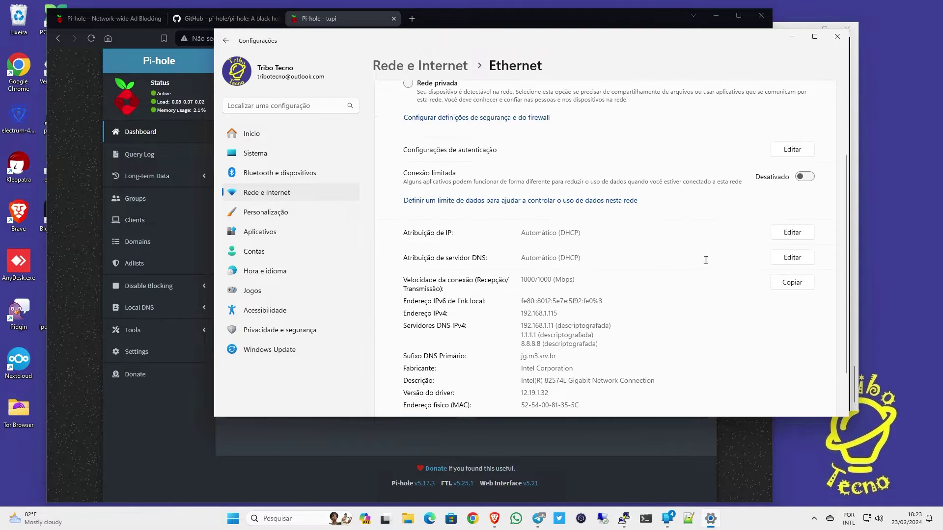
# Set the Ethernet DNS assignment to manual with IPv4 enabled and preferred DNS 192.168.1.15, save it, and close Settings
pyautogui.click(792, 257)
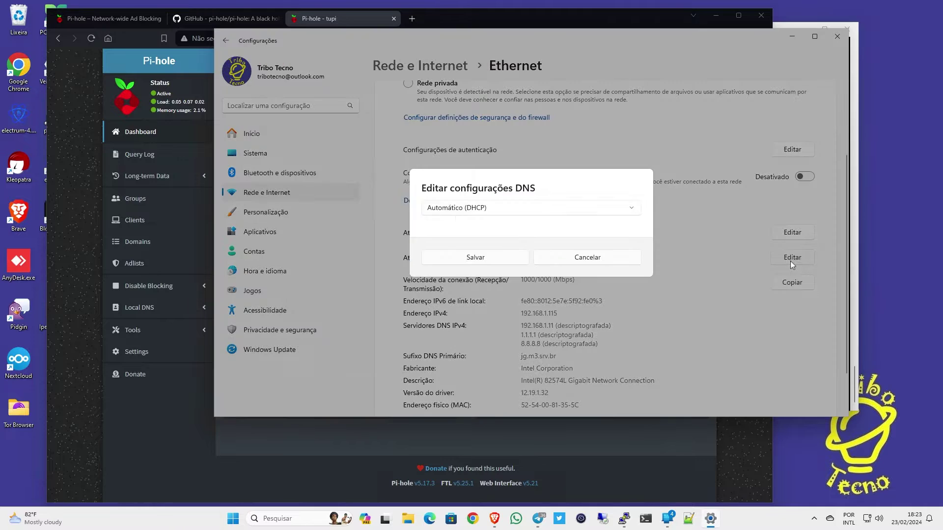
pyautogui.click(456, 212)
pyautogui.click(447, 229)
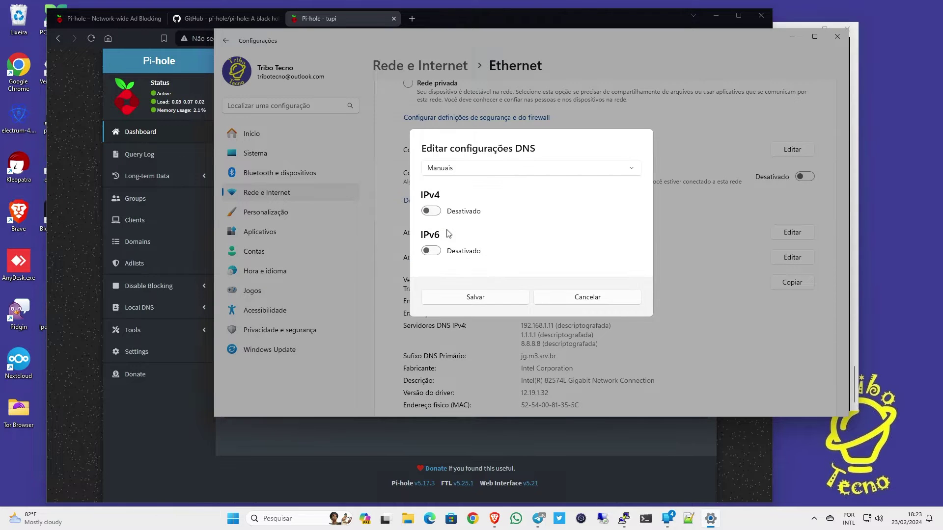
pyautogui.click(431, 211)
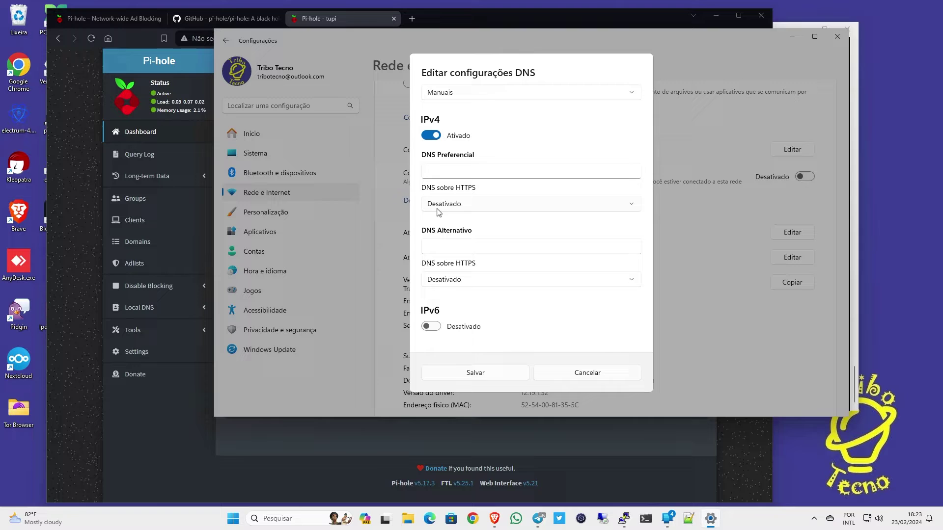
pyautogui.click(452, 169)
pyautogui.write('192')
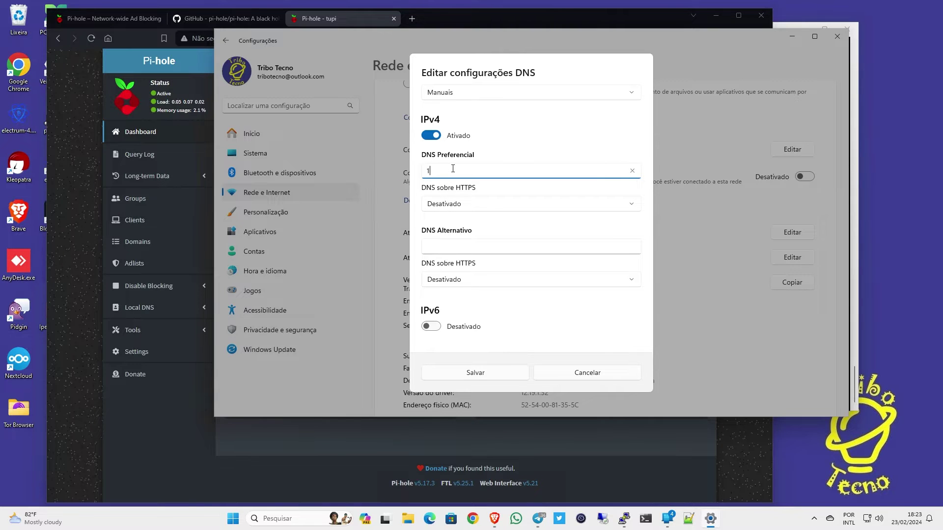
pyautogui.write('.168.1.15')
pyautogui.click(474, 378)
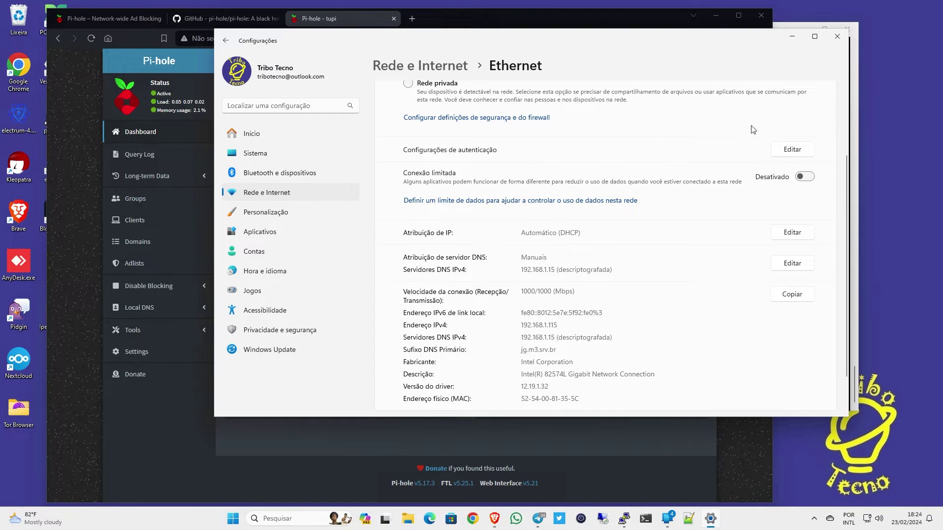
pyautogui.click(837, 36)
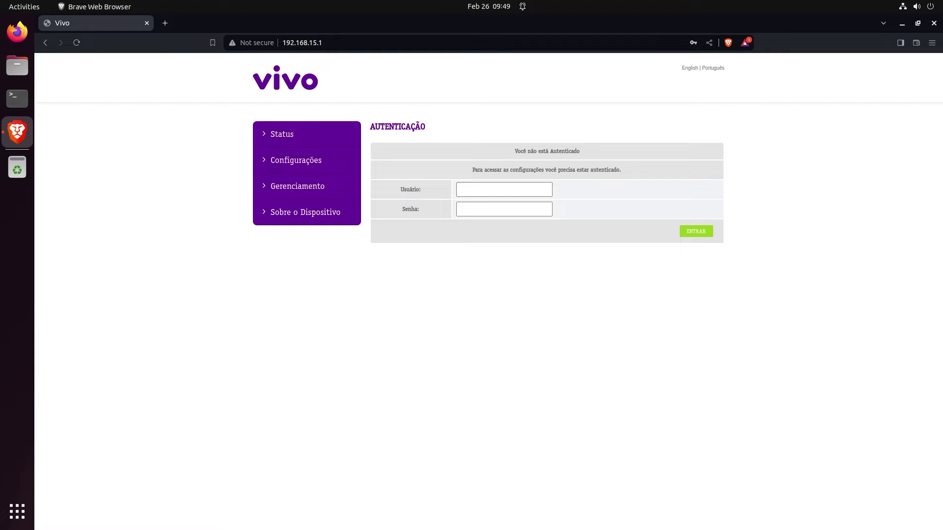
# Log in to the Vivo router page with the browser's saved username and password
pyautogui.click(506, 190)
pyautogui.click(515, 217)
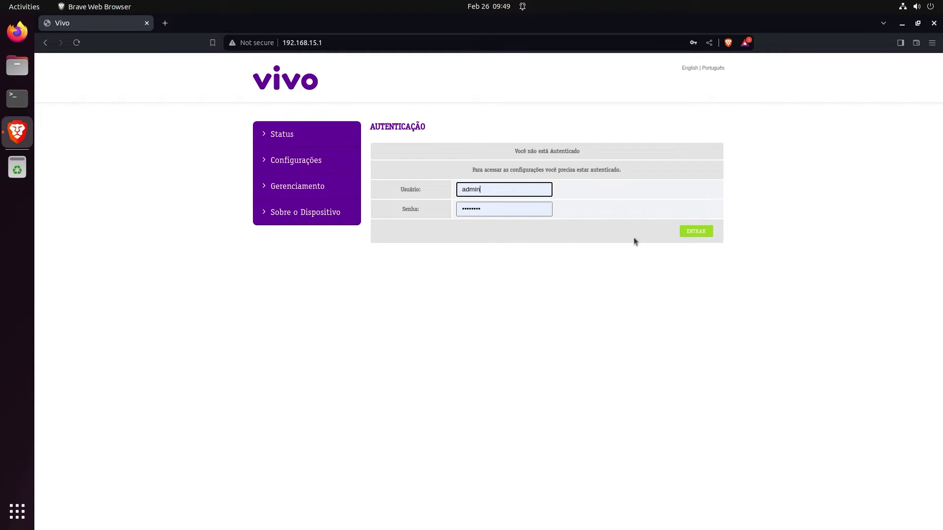
pyautogui.click(697, 237)
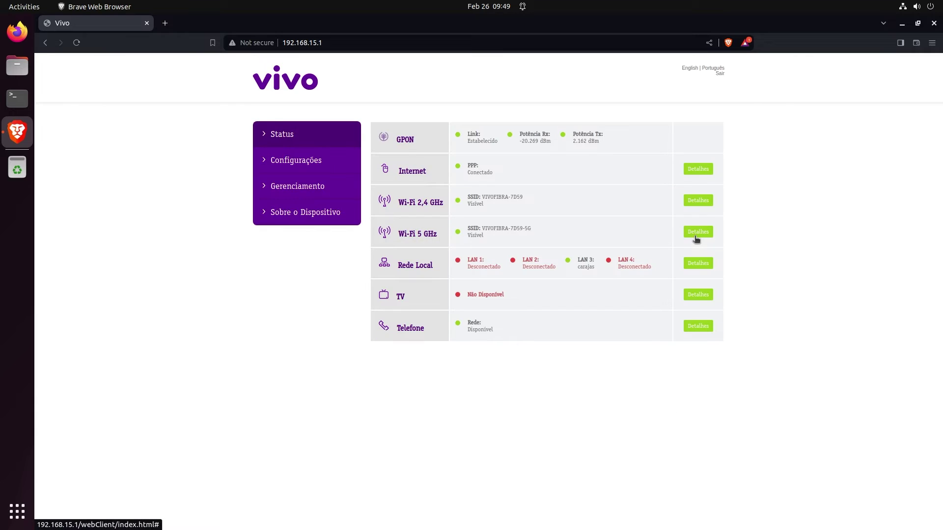
# In the router's local network DHCP settings, enable the specific DNS server and set the primary DNS address's last octet to 11
pyautogui.click(308, 163)
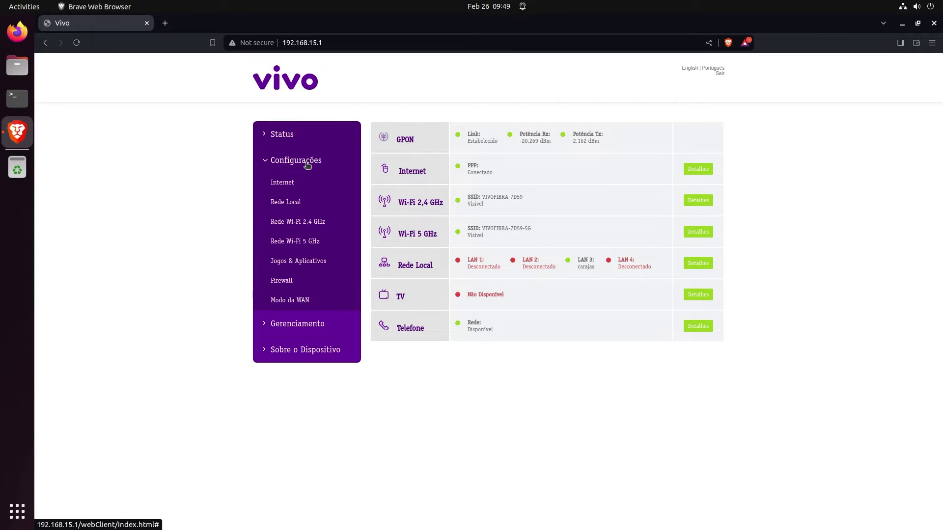
pyautogui.click(301, 202)
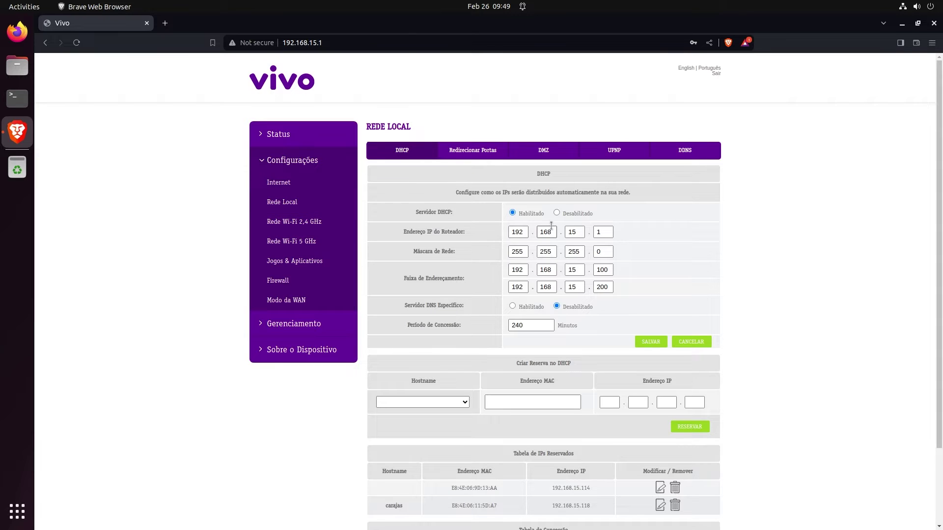
pyautogui.click(512, 306)
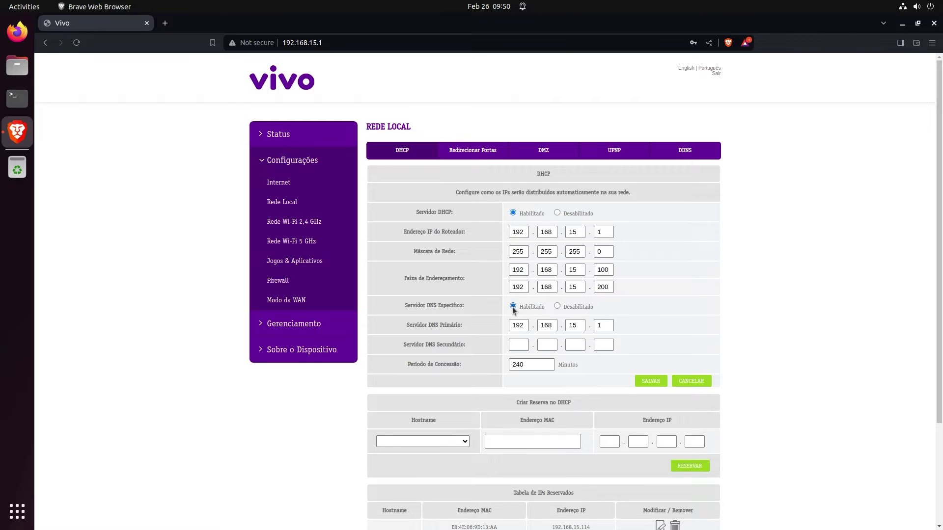
pyautogui.doubleClick(599, 325)
pyautogui.write('11')
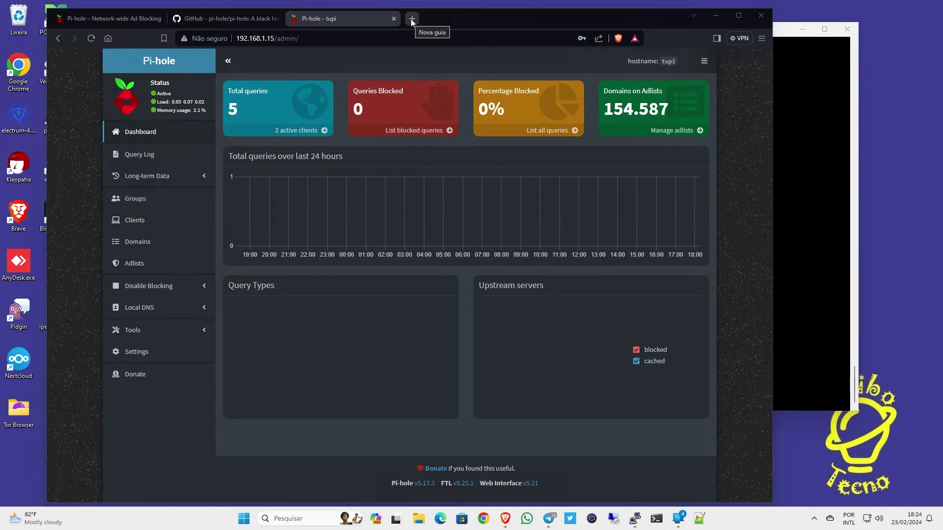
# Review the Pi-hole network overview of client devices from the active clients link, and return to the dashboard
pyautogui.click(411, 20)
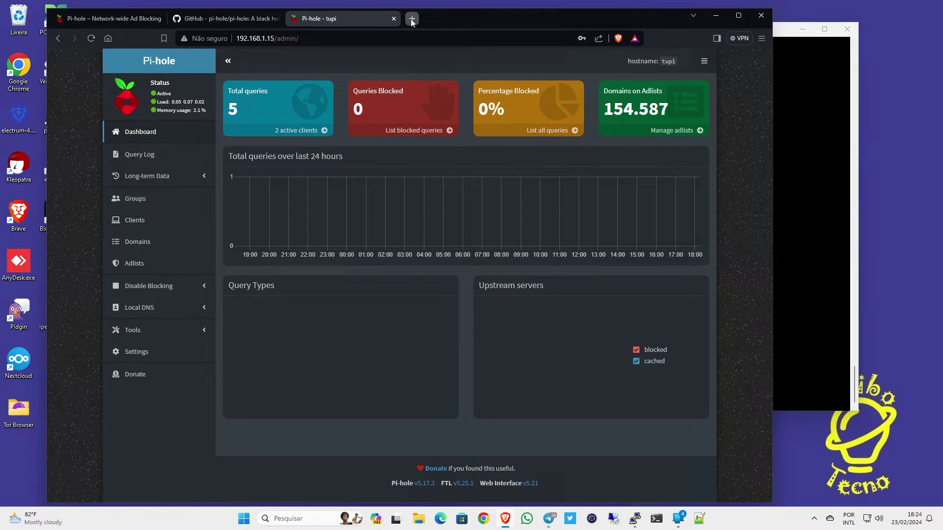
pyautogui.click(304, 132)
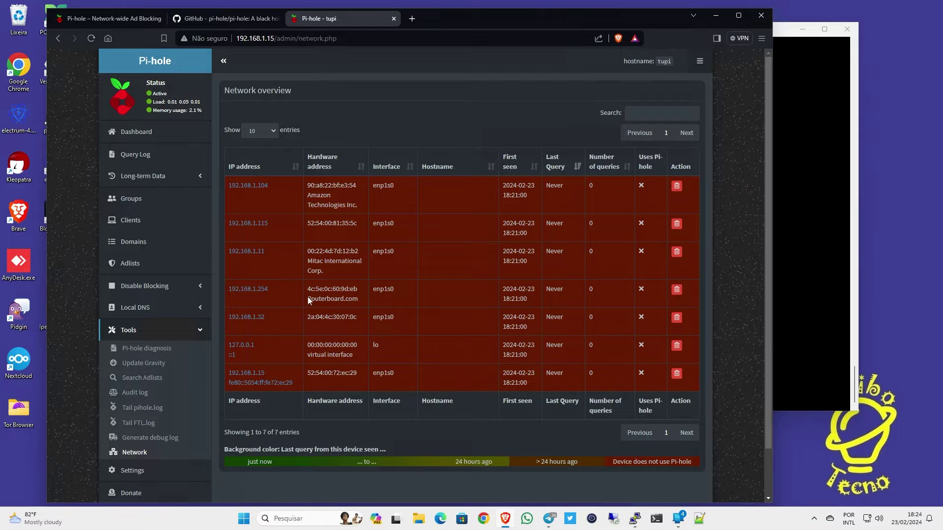
pyautogui.scroll(-1, 310, 298)
pyautogui.scroll(1, 310, 297)
pyautogui.click(224, 61)
pyautogui.click(109, 85)
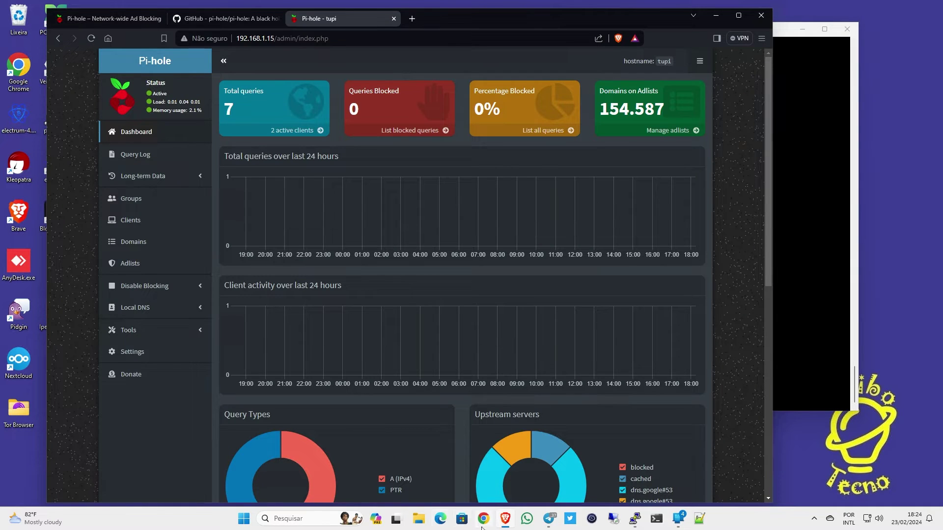
# Switch to Chrome, close the extra new tab, and search the web for "microsoft"
pyautogui.moveTo(506, 522)
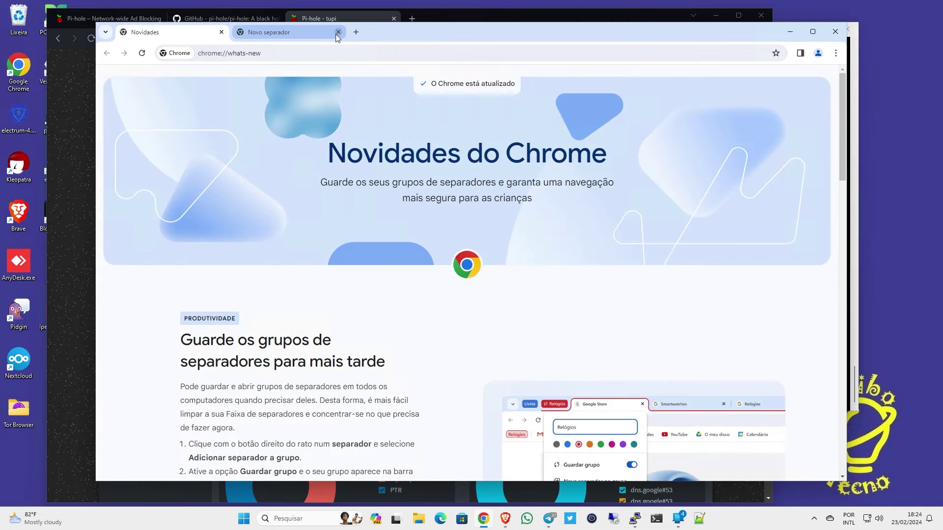
pyautogui.click(338, 31)
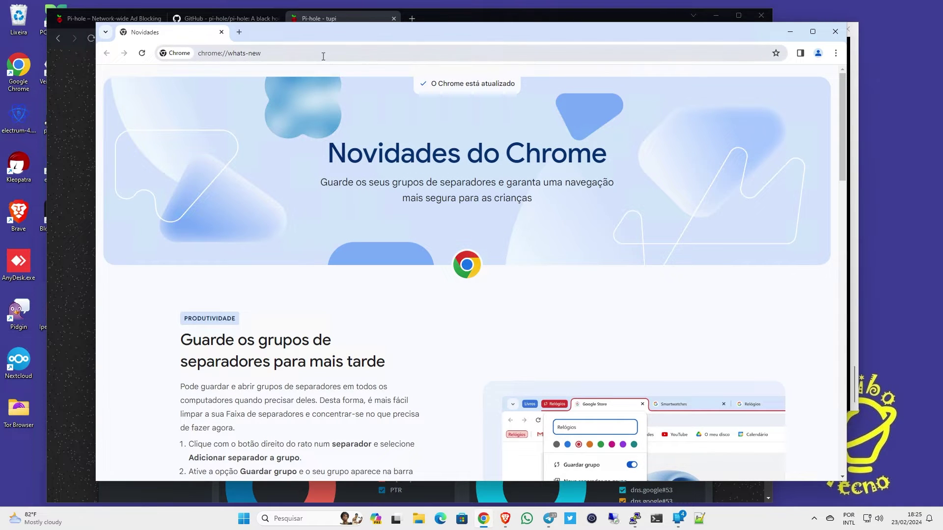
pyautogui.click(323, 55)
pyautogui.write('mic')
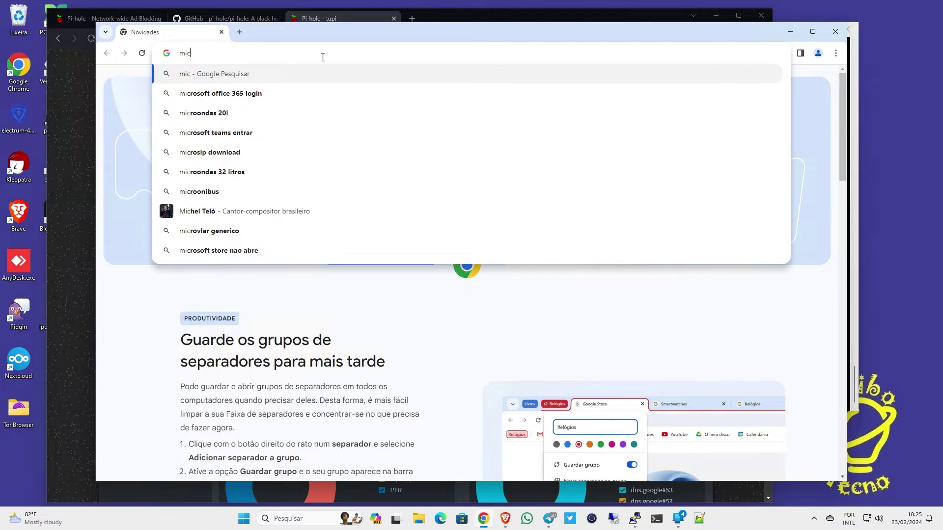
pyautogui.write('rosoft')
pyautogui.press('Return')
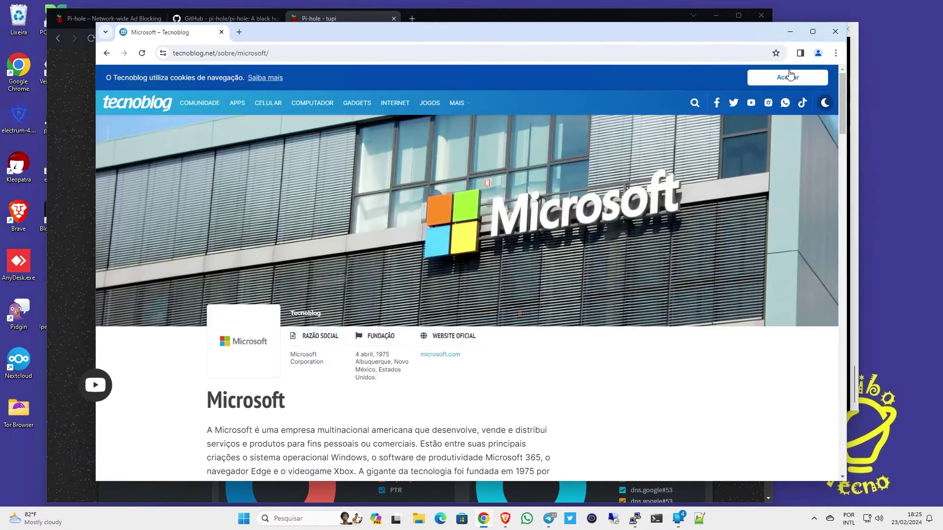
# Look through the O Globo article on growth hormone, open uol.com.br, and accept its cookie notice
pyautogui.click(291, 53)
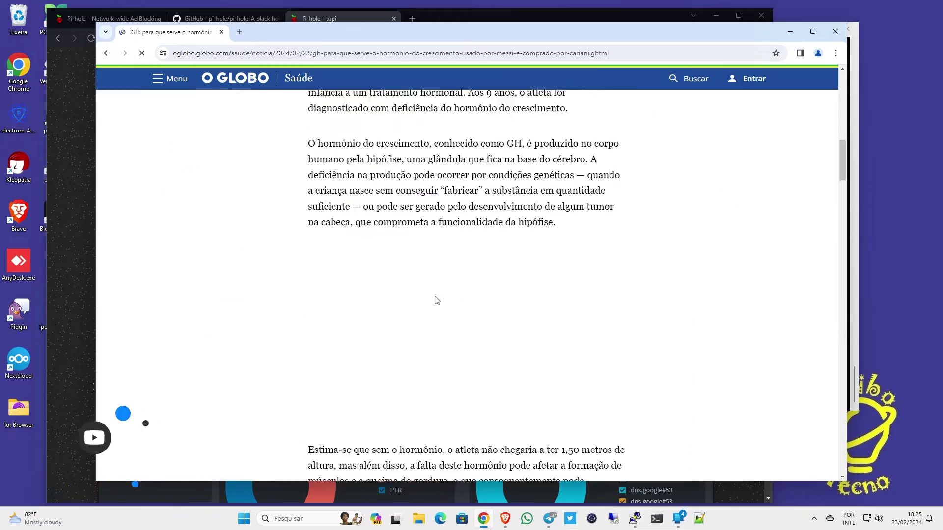
pyautogui.scroll(-10, 435, 299)
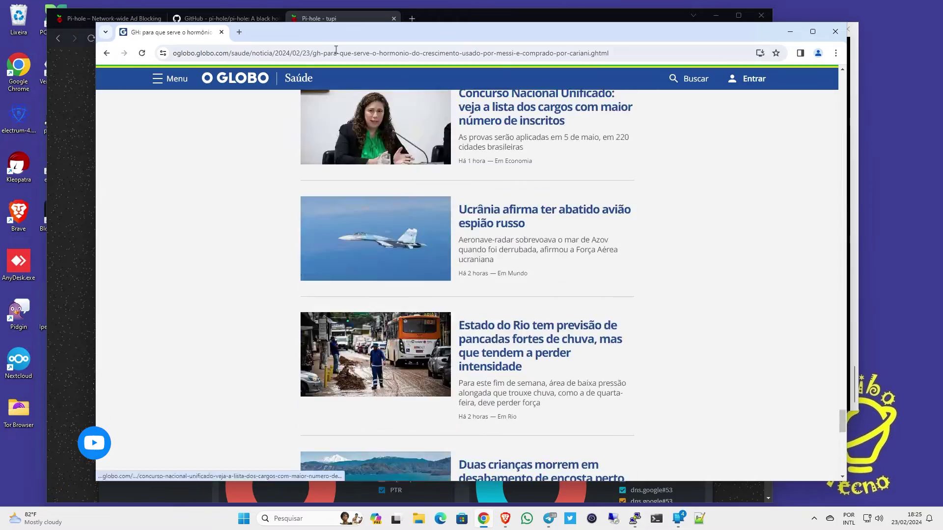
pyautogui.click(336, 52)
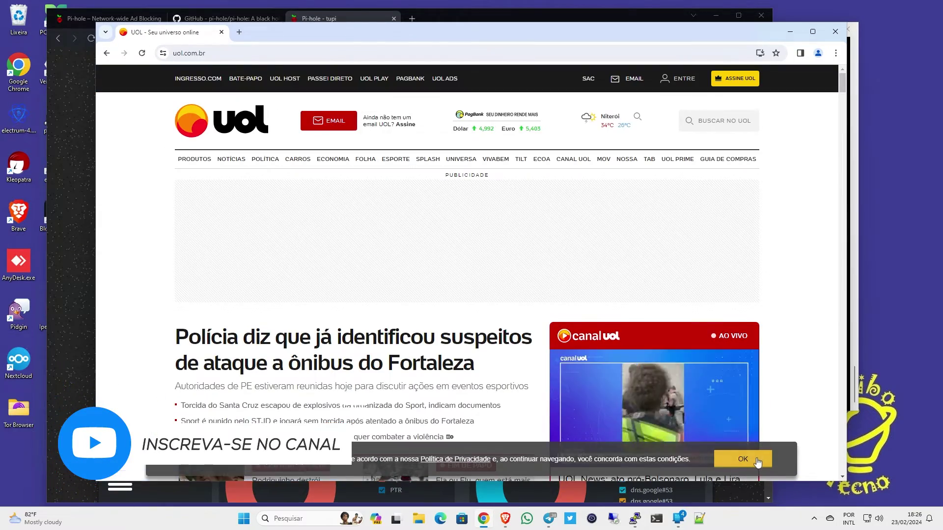
pyautogui.click(742, 459)
# Examine the advertising spaces marked PUBLICIDADE down the UOL home page to check ad blocking
pyautogui.scroll(-6, 528, 275)
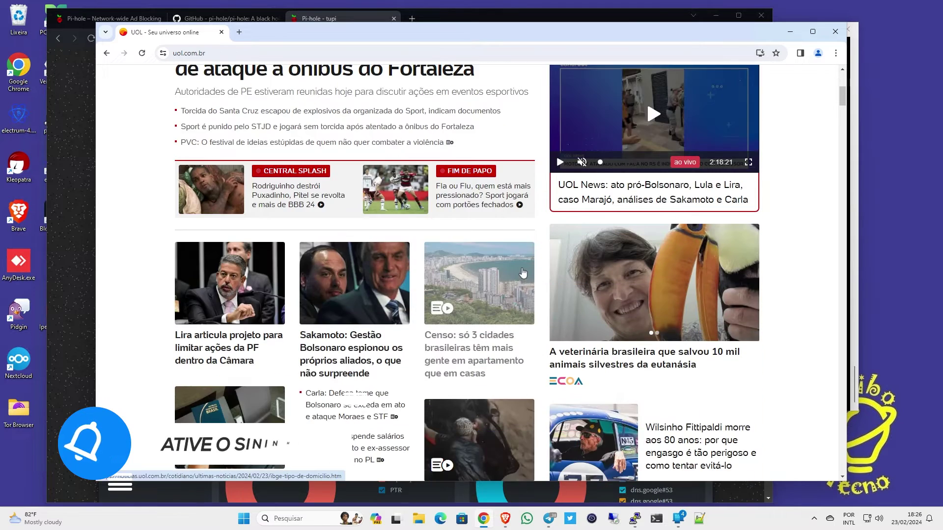
pyautogui.scroll(-5, 523, 273)
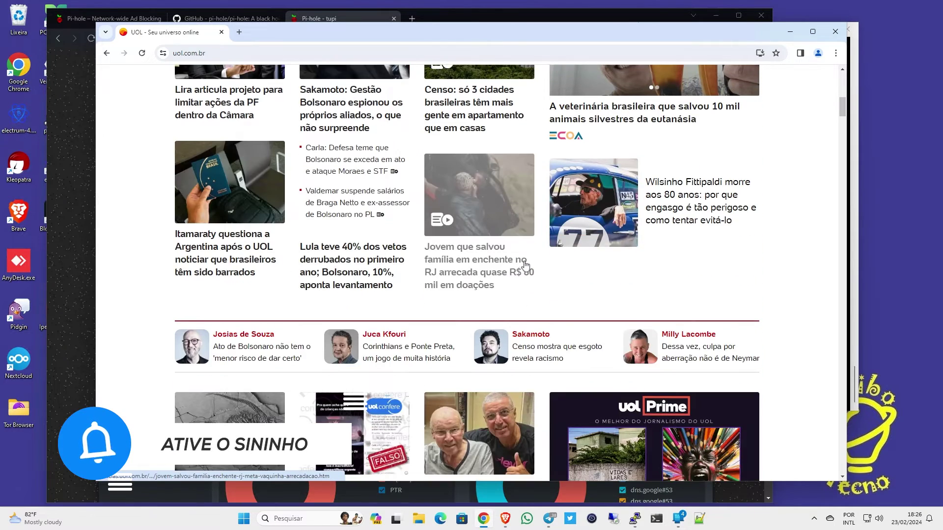
pyautogui.scroll(-5, 525, 265)
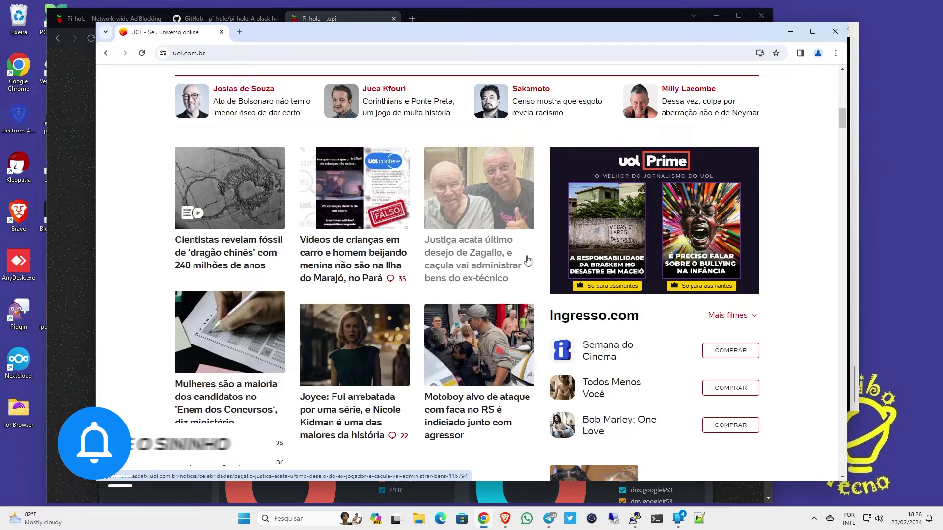
pyautogui.scroll(-5, 527, 261)
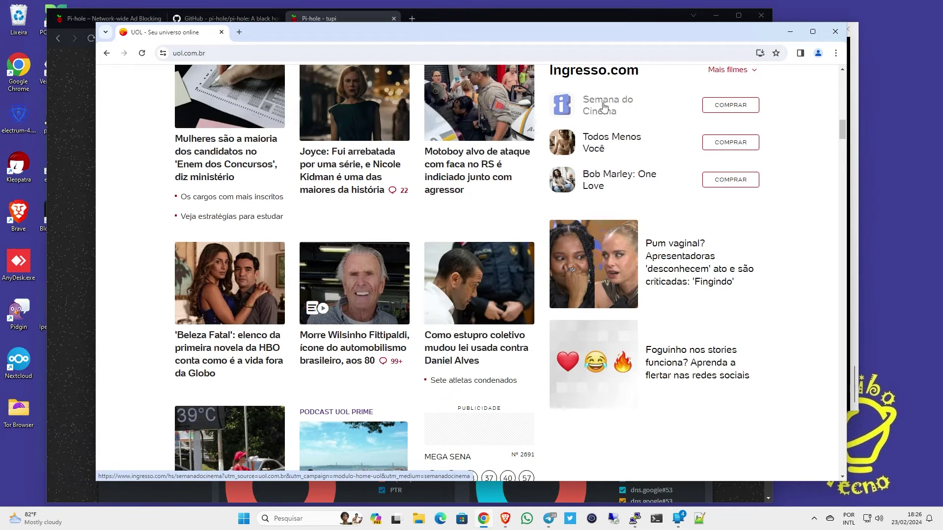
pyautogui.scroll(-5, 607, 108)
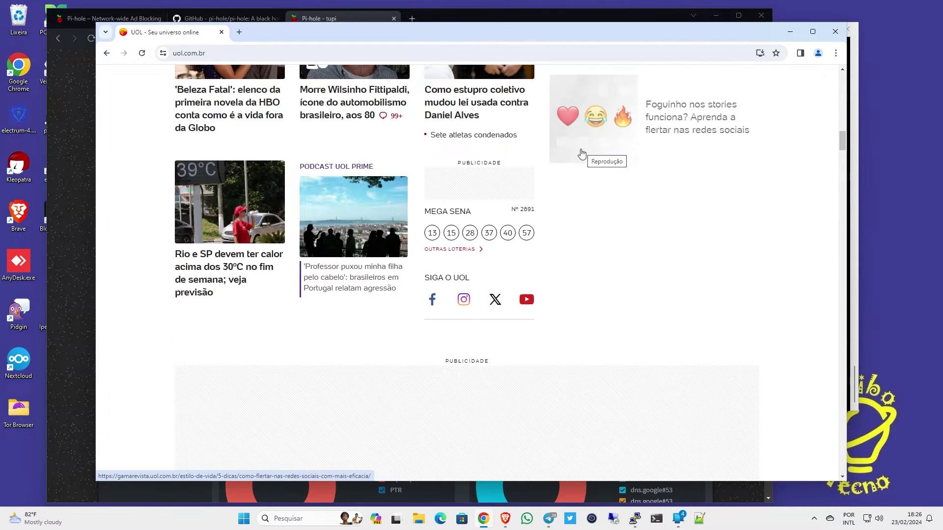
pyautogui.scroll(-5, 236, 291)
pyautogui.scroll(-5, 236, 290)
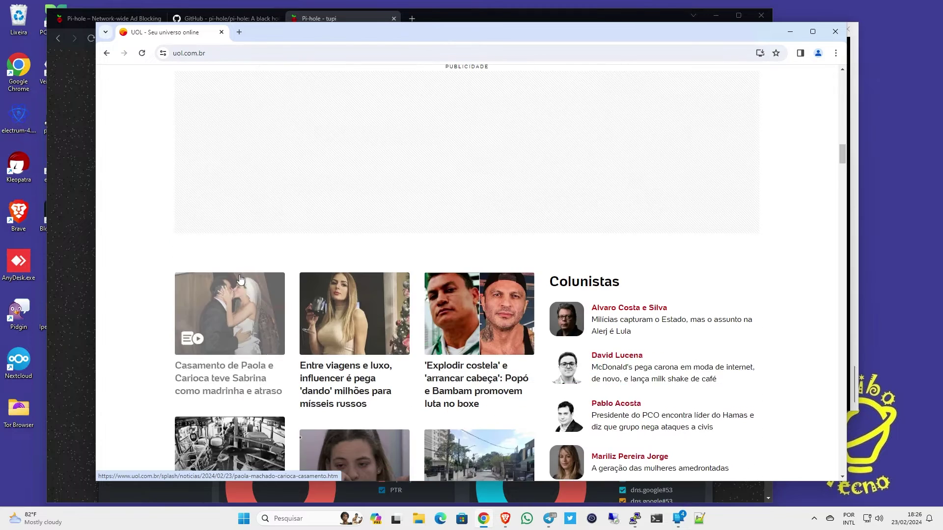
pyautogui.scroll(-5, 244, 274)
pyautogui.scroll(-4, 245, 273)
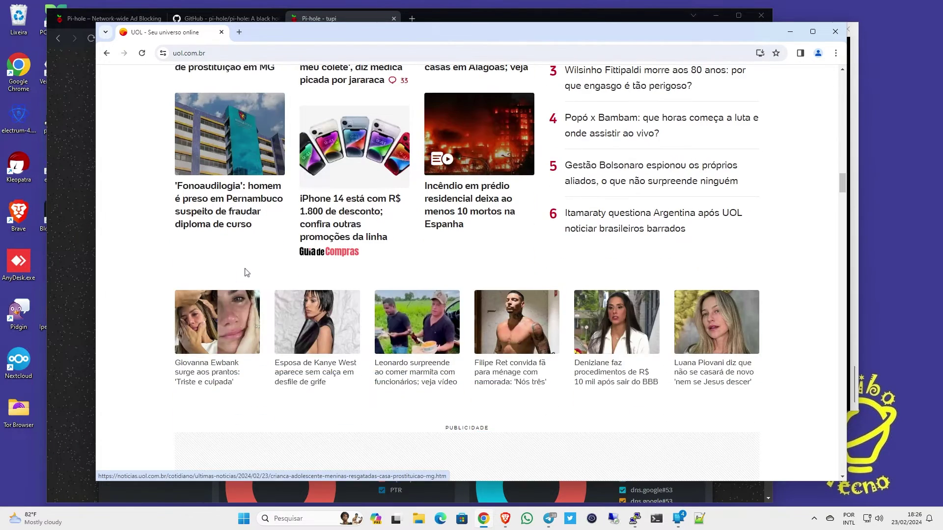
pyautogui.scroll(-4, 245, 271)
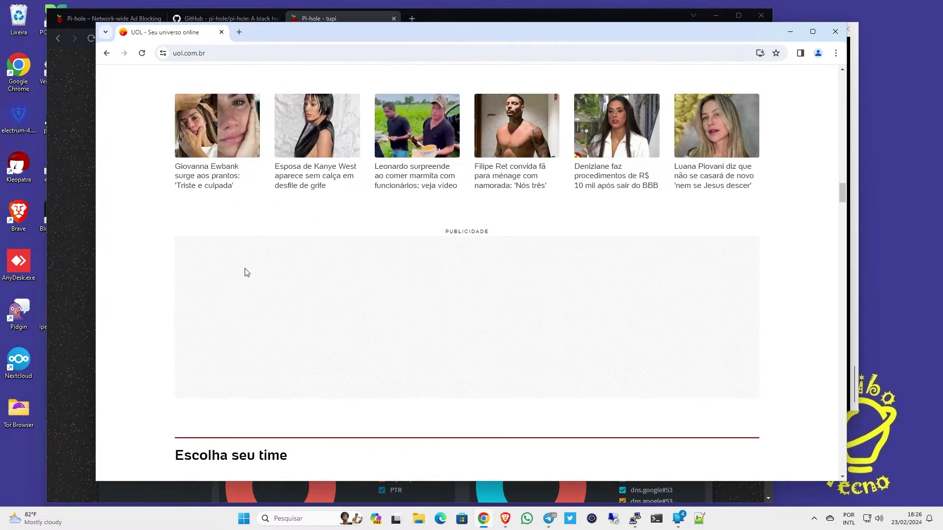
pyautogui.scroll(-2, 244, 270)
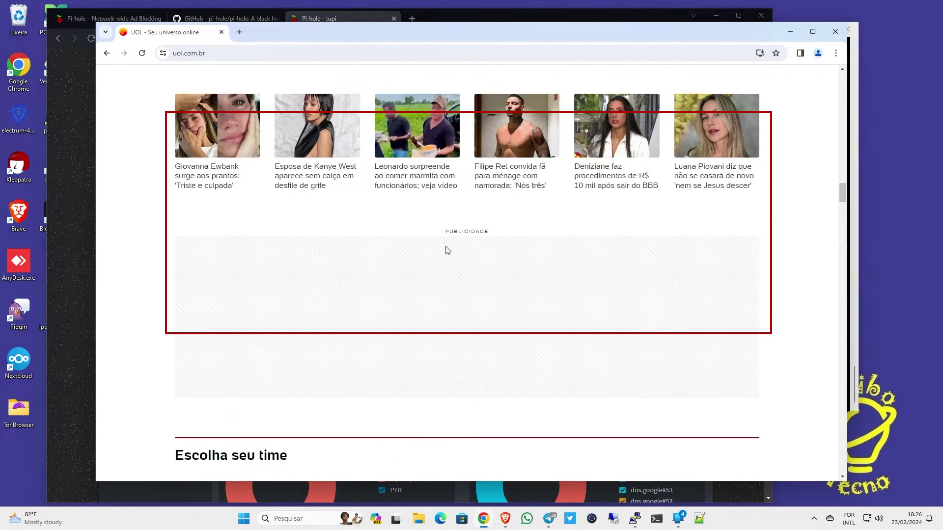
pyautogui.scroll(-10, 445, 334)
pyautogui.scroll(-12, 445, 336)
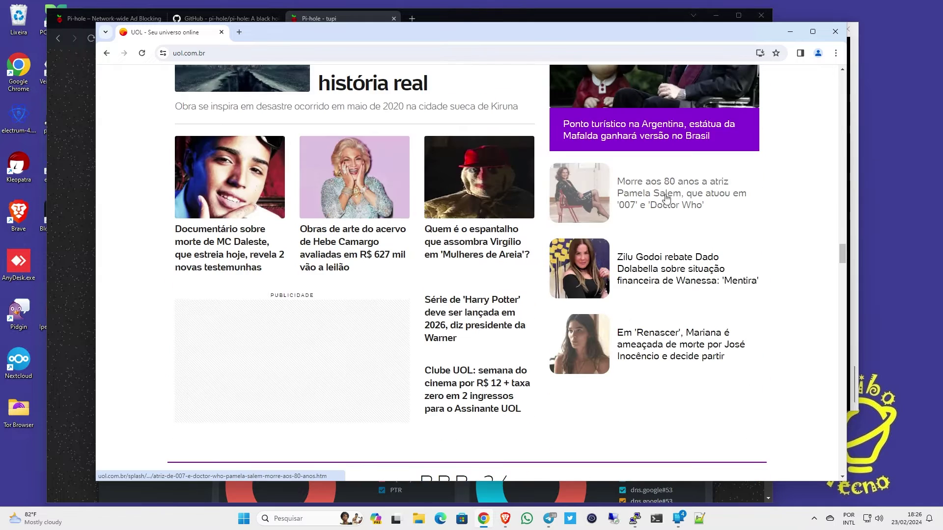
pyautogui.scroll(-7, 409, 283)
pyautogui.scroll(-4, 458, 299)
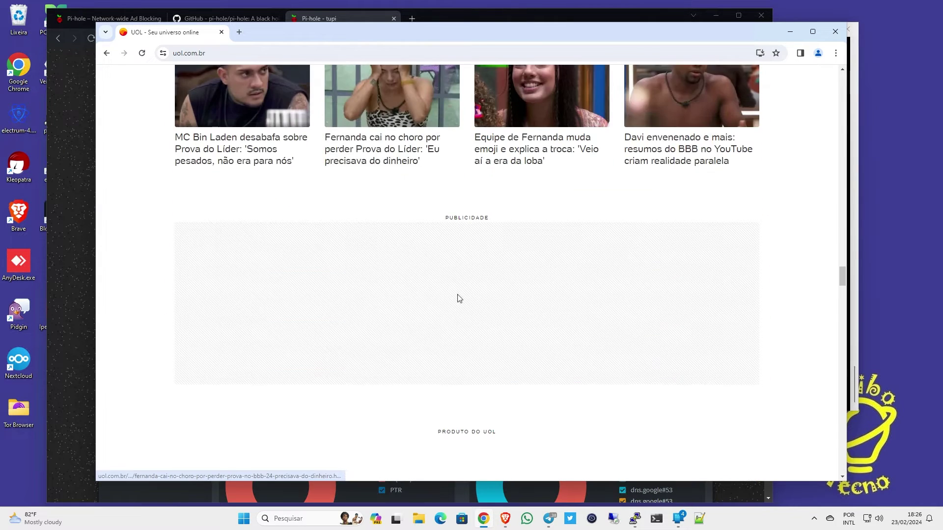
pyautogui.scroll(-2, 466, 290)
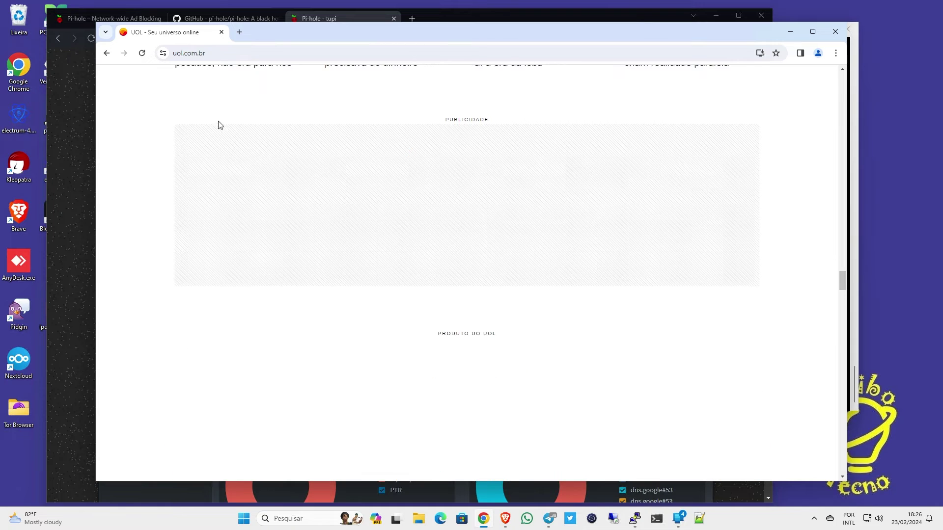
# Minimize Chrome, review the list of all queries from the Pi-hole dashboard's percentage blocked card, and return to the dashboard
pyautogui.click(790, 31)
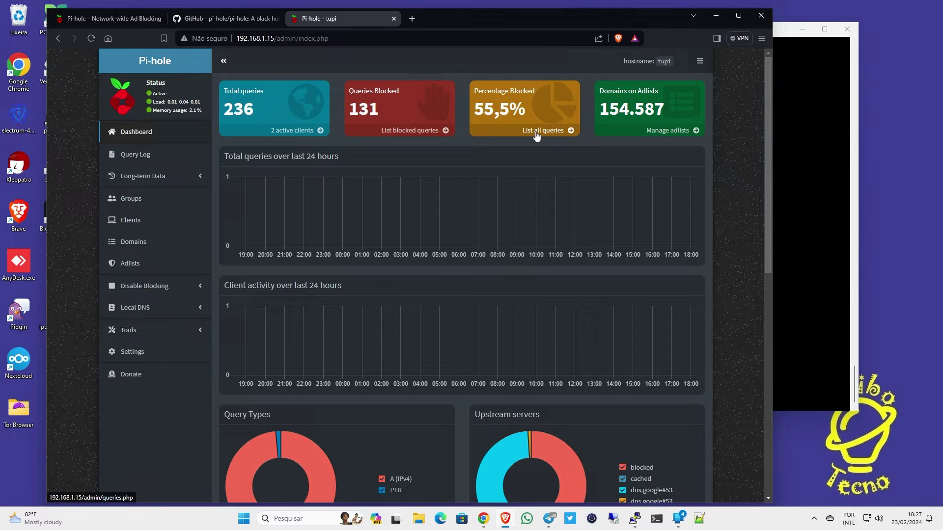
pyautogui.click(537, 136)
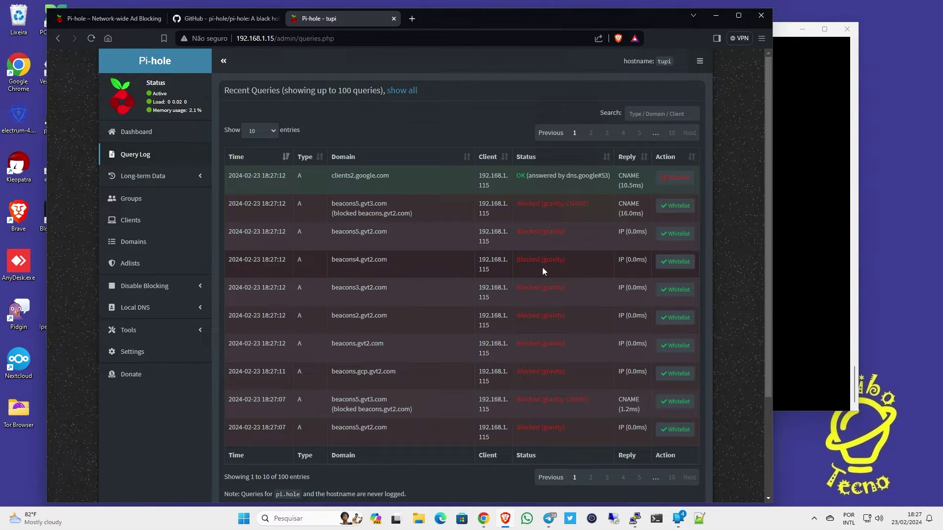
pyautogui.scroll(-3, 579, 244)
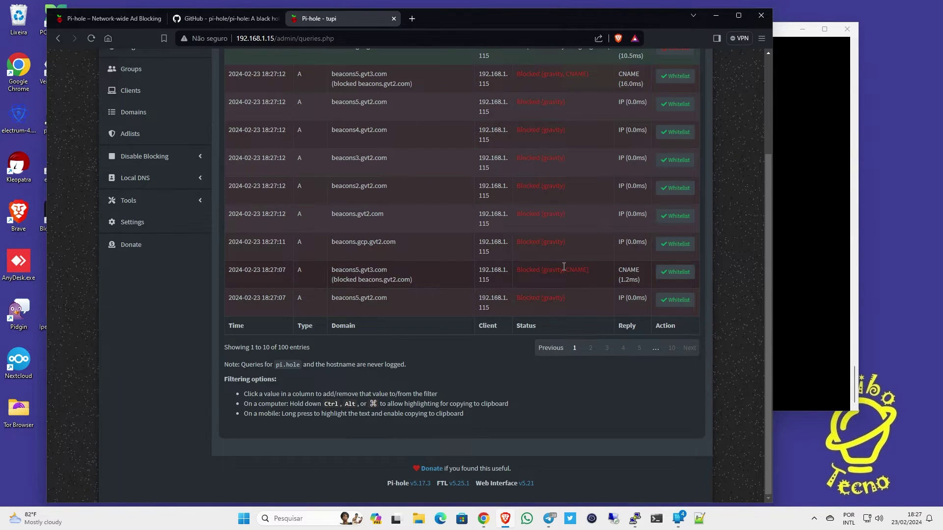
pyautogui.scroll(3, 563, 266)
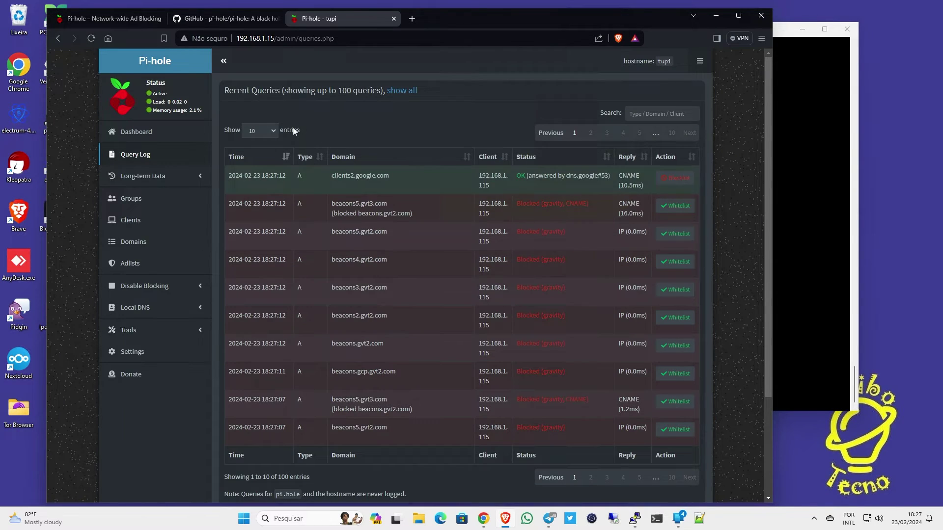
pyautogui.click(146, 133)
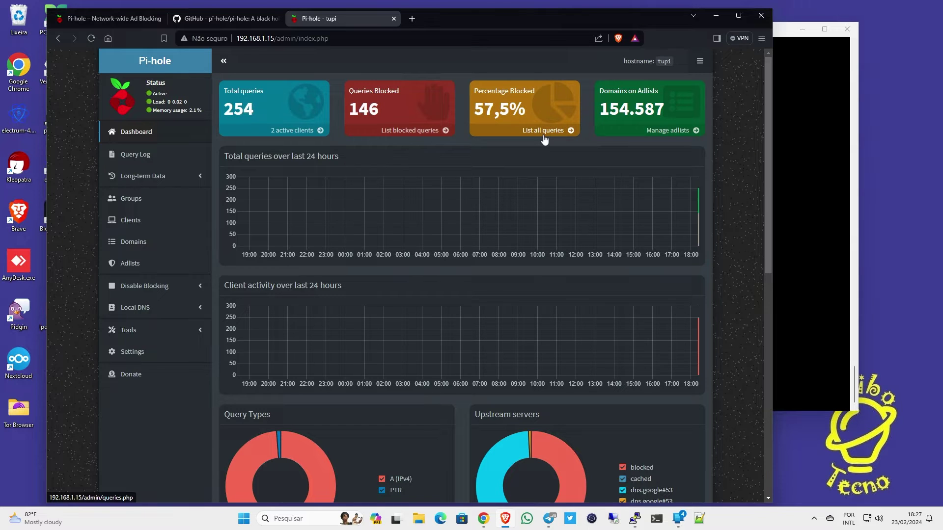
# Check the refreshed list of all queries once more for blocked and allowed domains, and go back to the dashboard
pyautogui.click(544, 140)
pyautogui.scroll(-3, 435, 344)
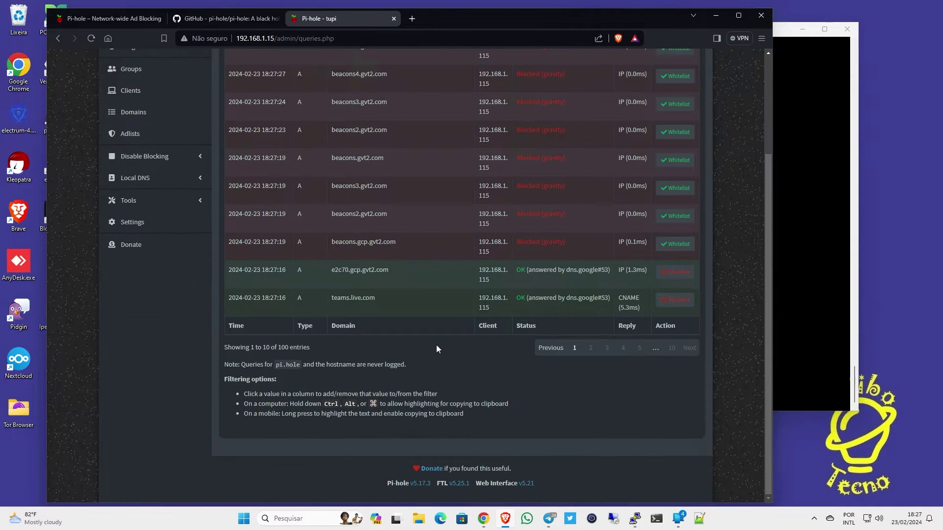
pyautogui.scroll(3, 436, 344)
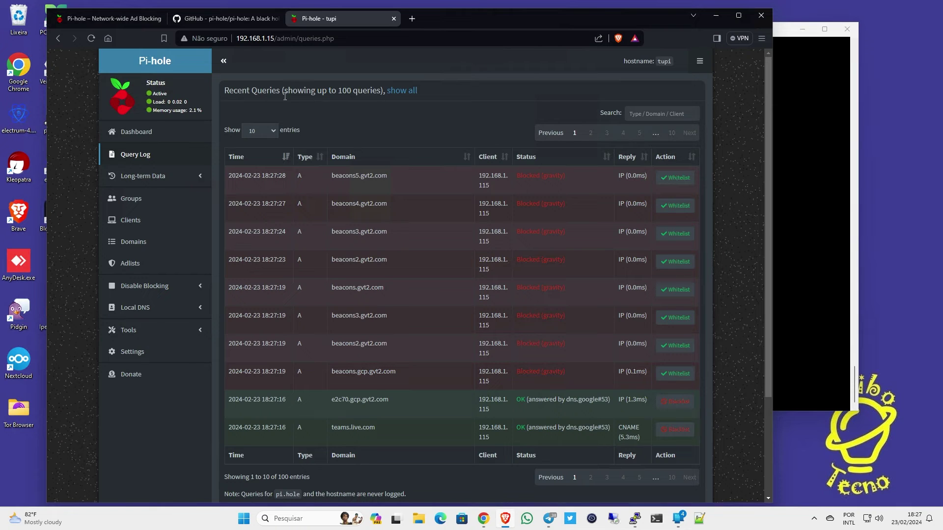
pyautogui.click(150, 133)
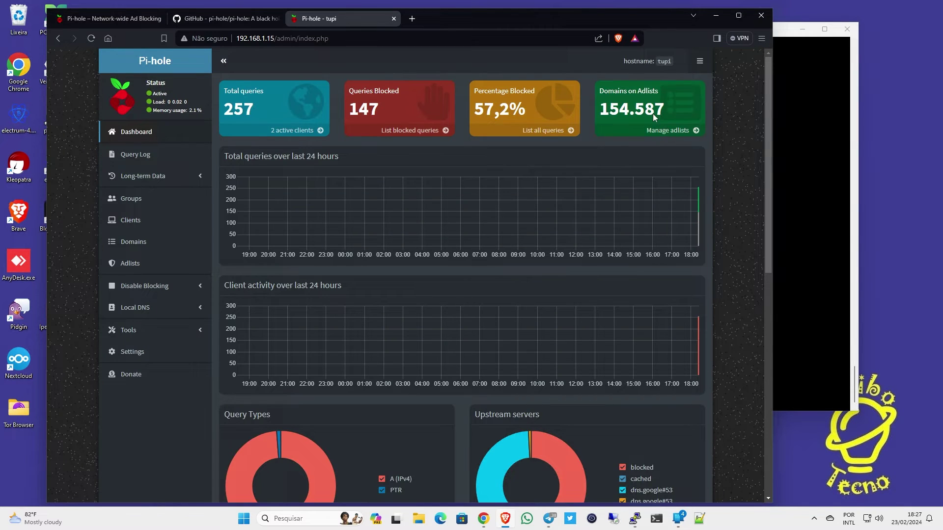
# Review the adlist group management page from the Domains on Adlists card, and return to the dashboard
pyautogui.click(664, 130)
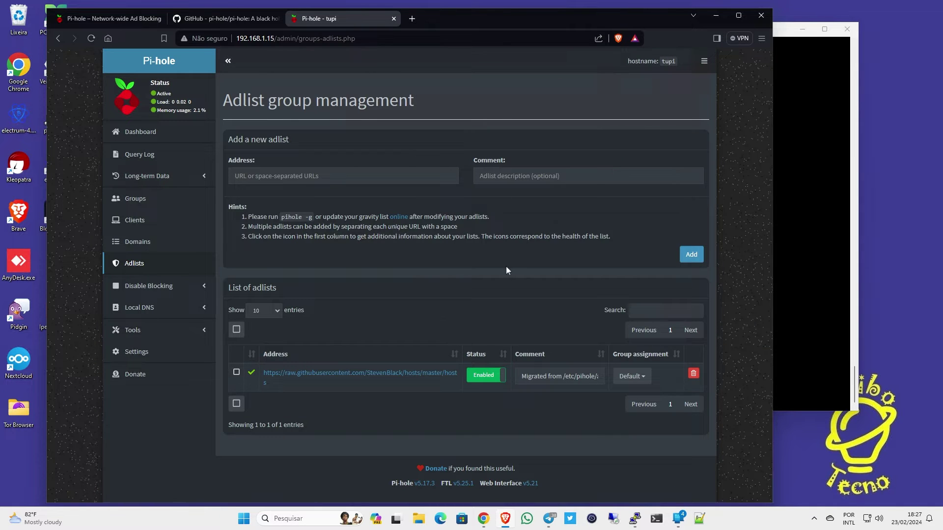
pyautogui.click(229, 62)
pyautogui.click(115, 60)
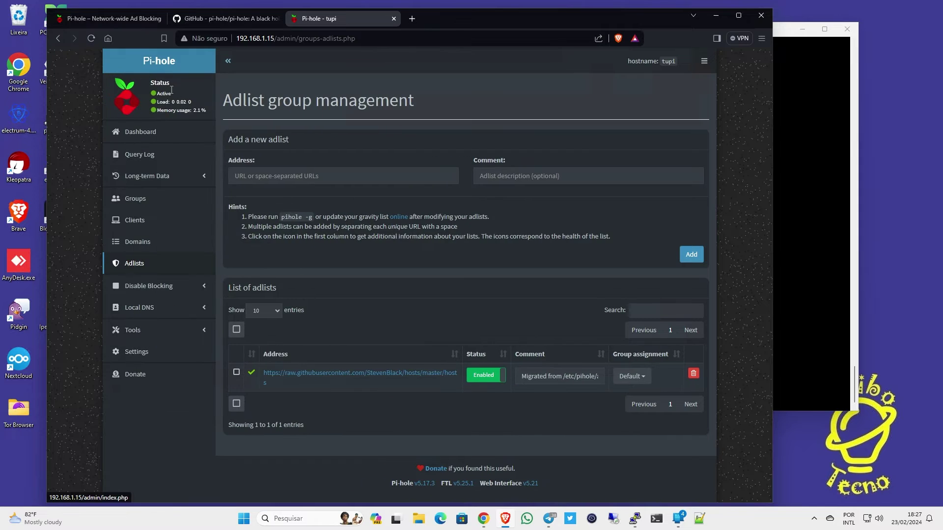
pyautogui.click(145, 141)
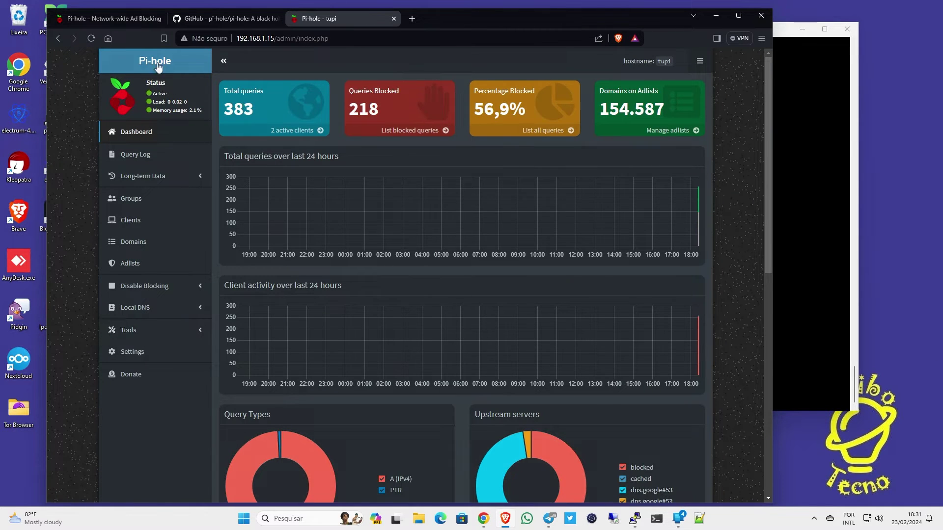
# Look over the query log's whitelist and blacklist actions and the group management page
pyautogui.scroll(-10, 376, 264)
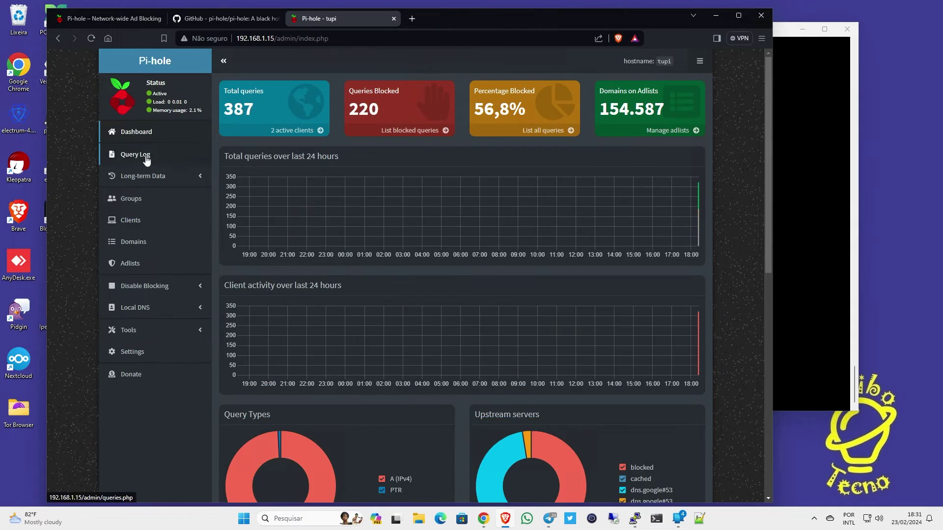
pyautogui.click(145, 155)
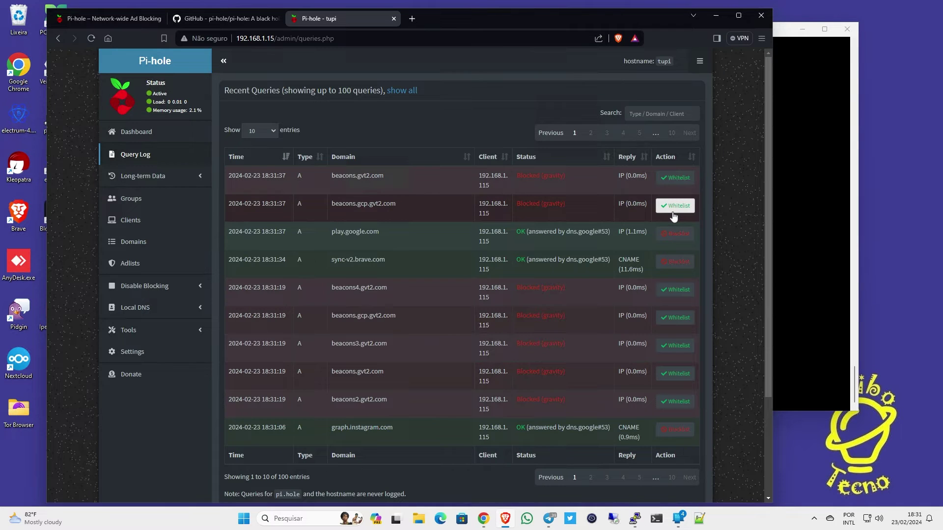
pyautogui.click(143, 202)
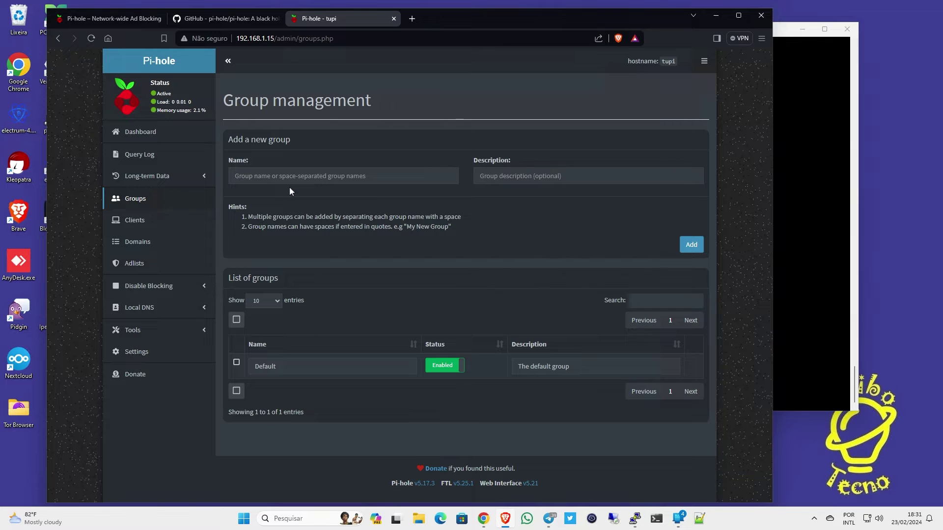
# View the Pi-hole system settings and the DNS settings with the upstream DNS servers
pyautogui.click(137, 353)
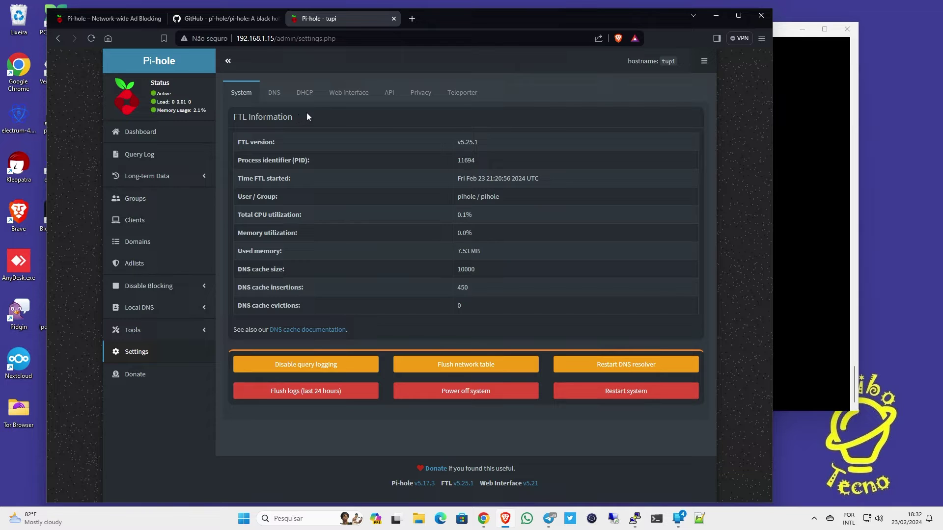
pyautogui.click(275, 94)
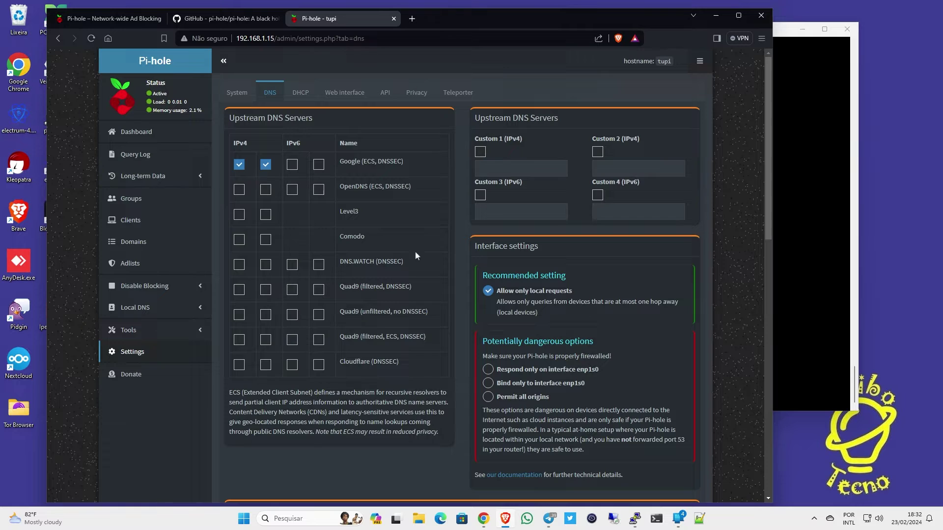
# Look through the rest of the DNS settings, and review the DHCP settings with the address range and lease tables
pyautogui.scroll(-4, 417, 236)
pyautogui.scroll(4, 428, 257)
pyautogui.click(302, 93)
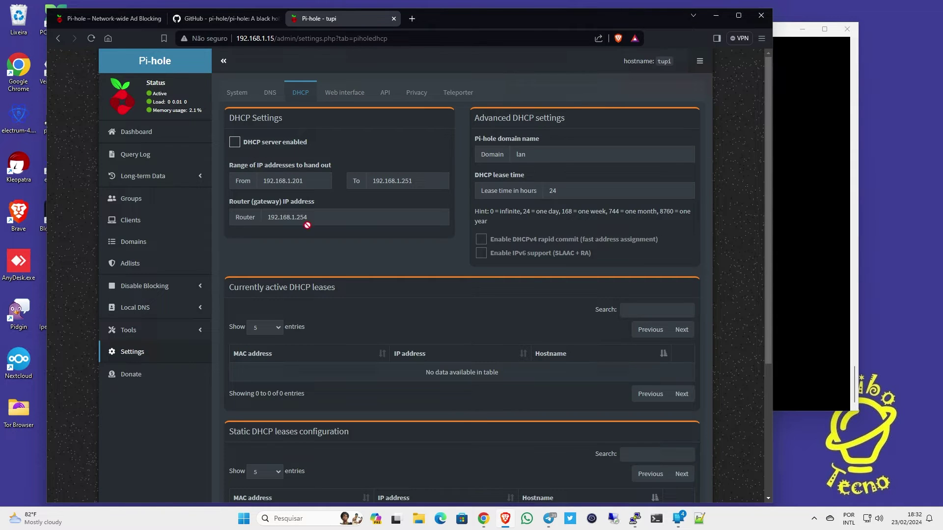
pyautogui.scroll(-3, 432, 368)
pyautogui.scroll(3, 433, 368)
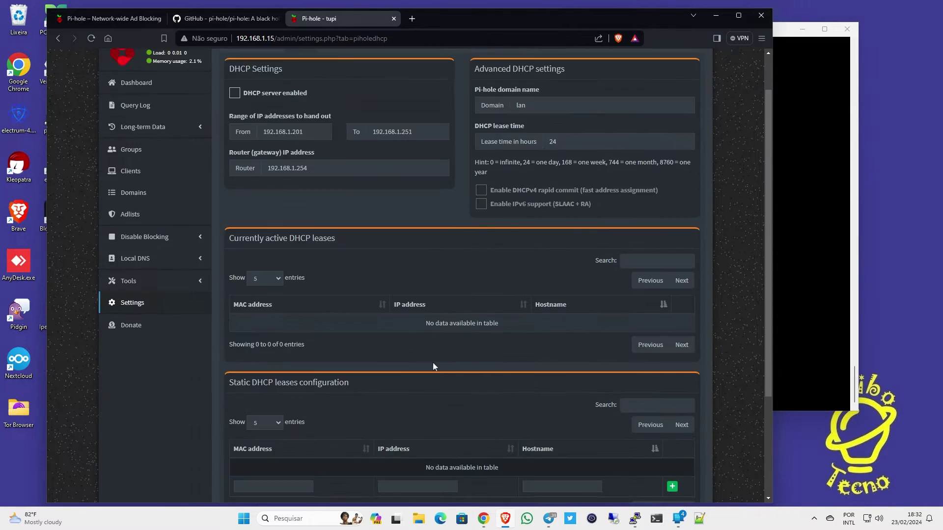
# Review the Web interface, API, Privacy and Teleporter settings, and look at the list of Pi-hole website, documentation and release links
pyautogui.click(352, 97)
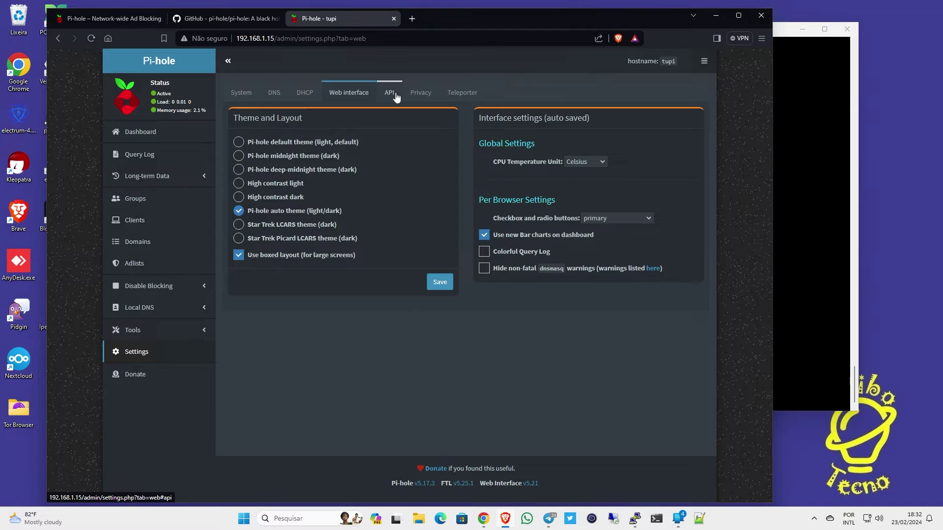
pyautogui.click(396, 94)
pyautogui.click(338, 92)
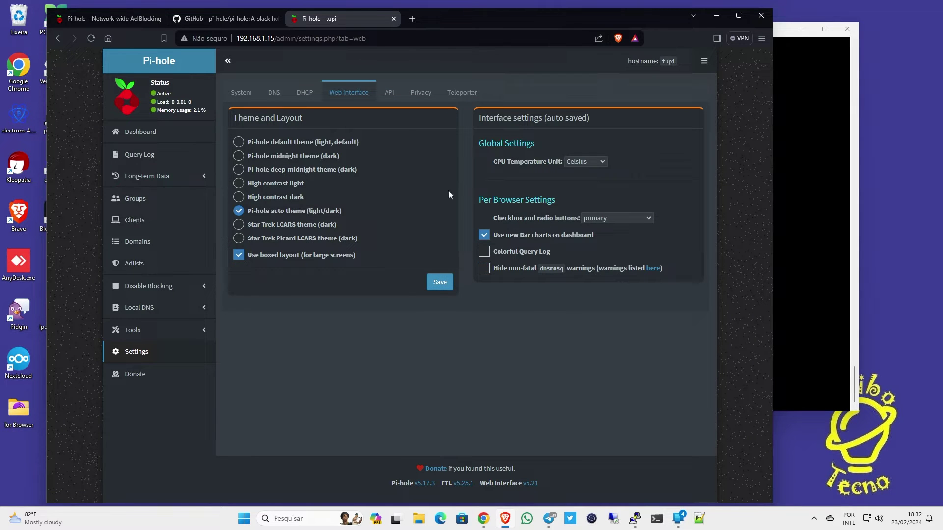
pyautogui.click(393, 94)
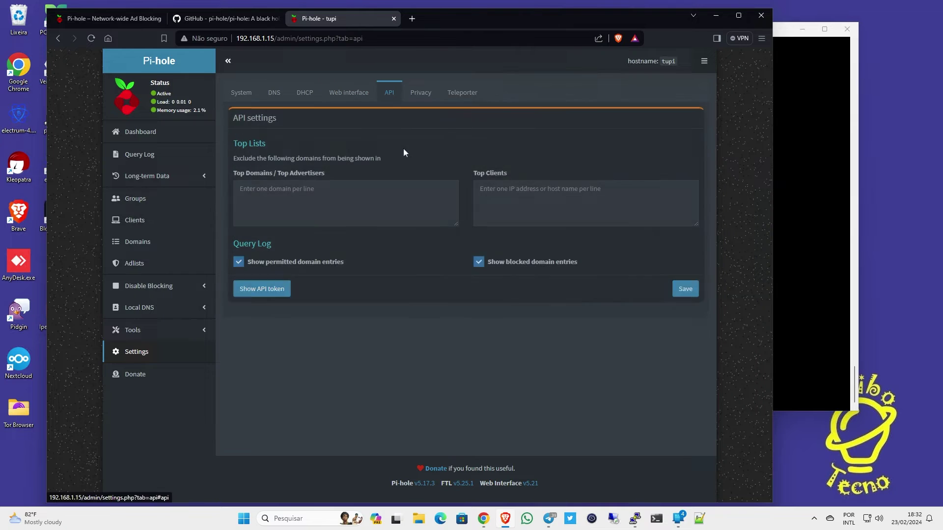
pyautogui.click(414, 100)
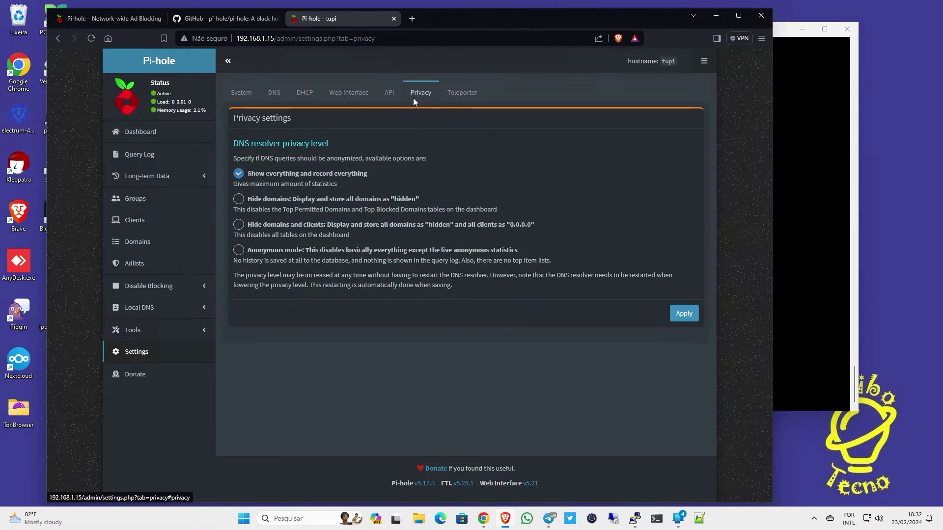
pyautogui.click(469, 96)
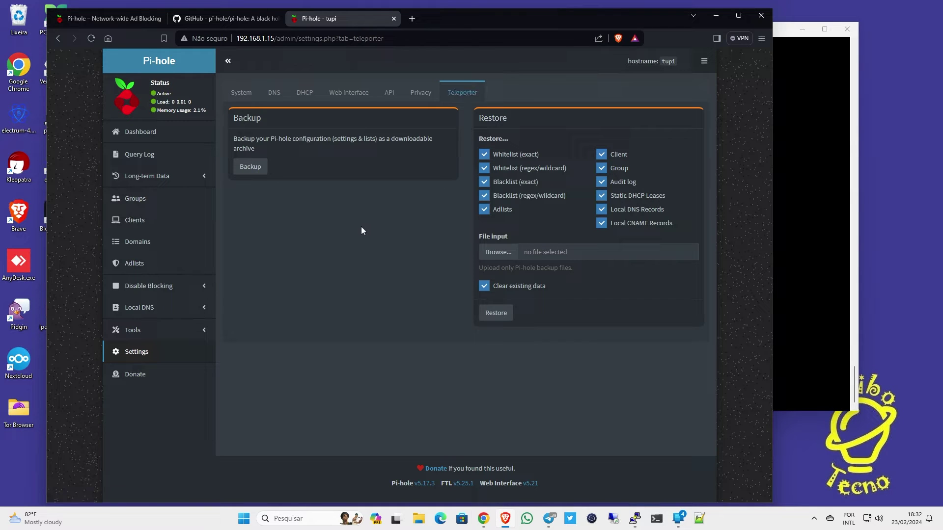
pyautogui.click(705, 63)
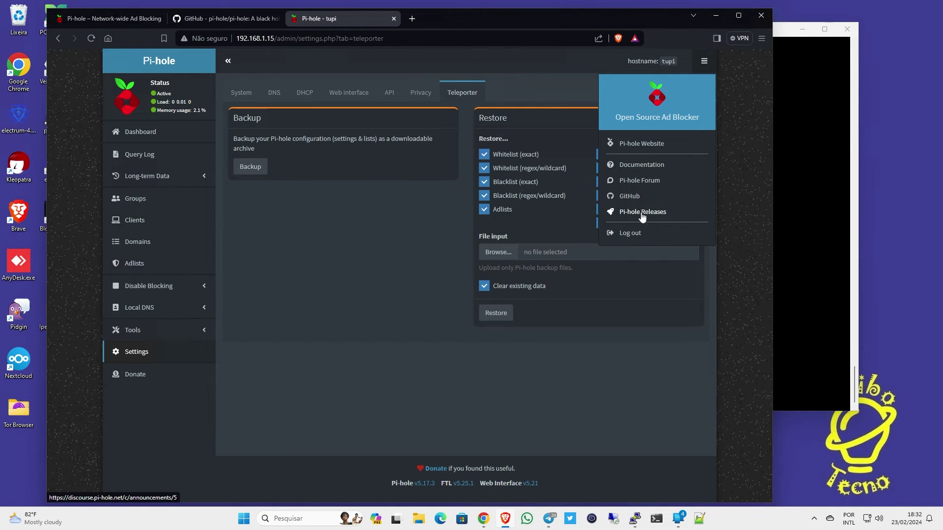
pyautogui.click(353, 285)
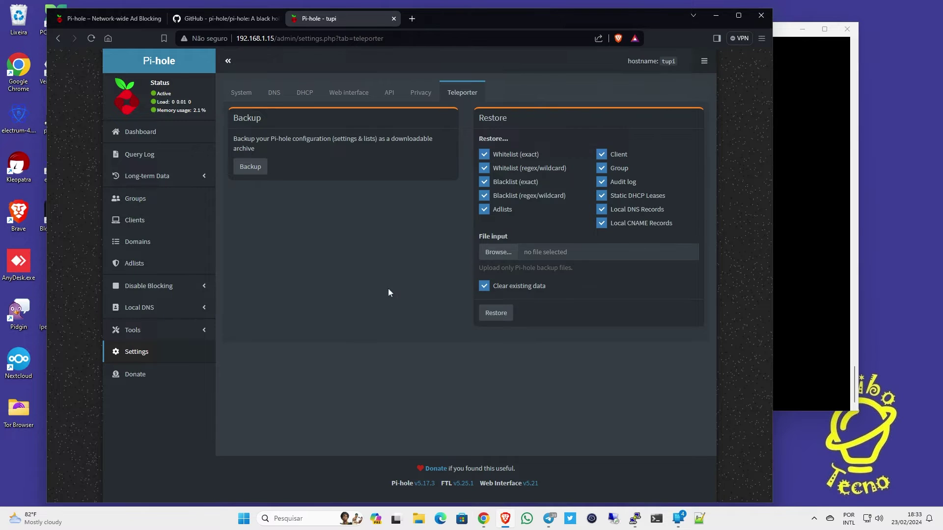
# Look over the Pi-hole diagnosis, Update Gravity and Network overview tools, and return to the dashboard
pyautogui.click(160, 336)
pyautogui.scroll(-1, 164, 347)
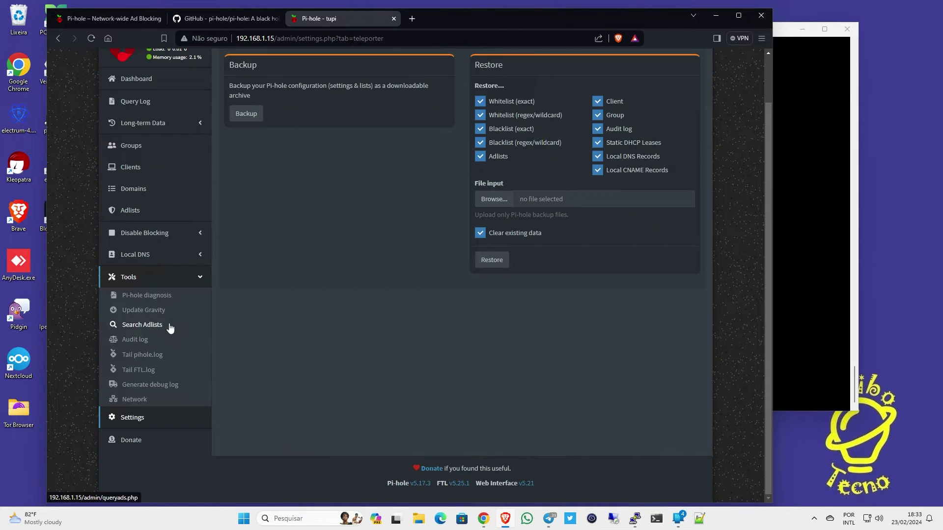
pyautogui.click(164, 299)
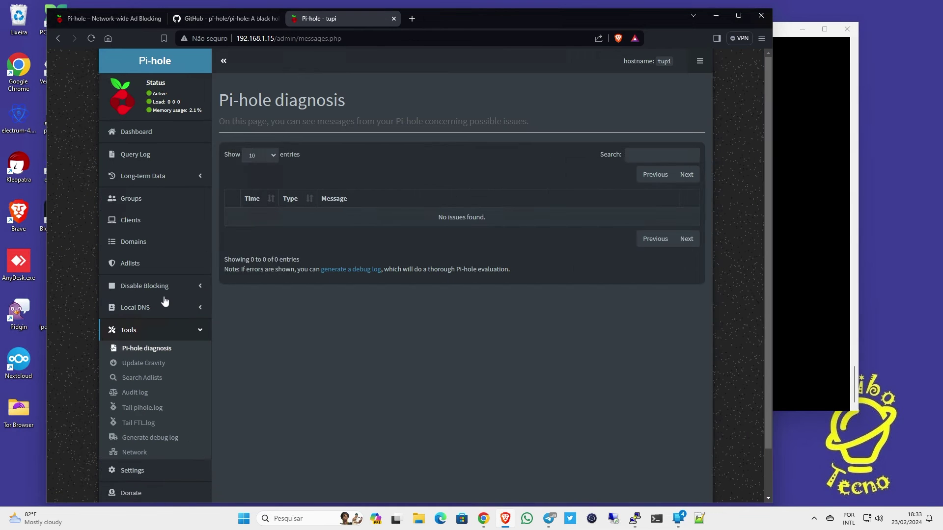
pyautogui.scroll(-1, 267, 283)
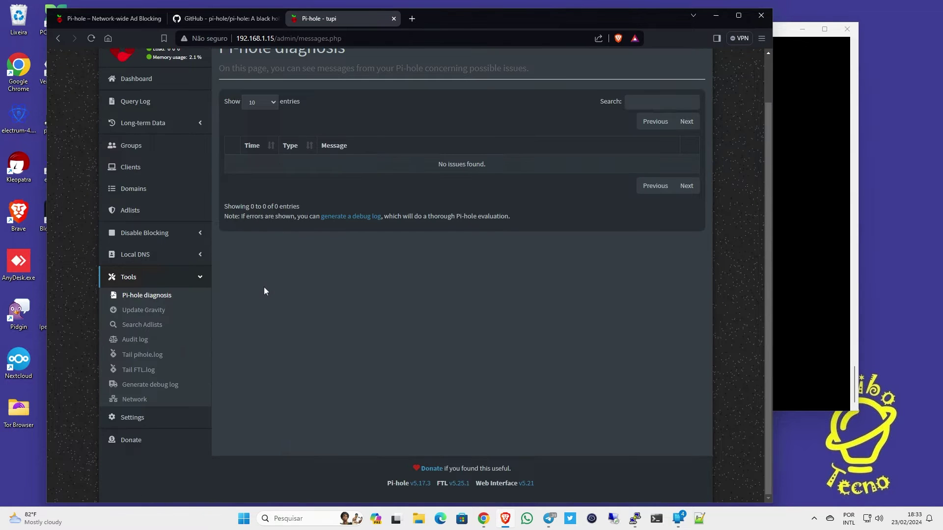
pyautogui.click(131, 311)
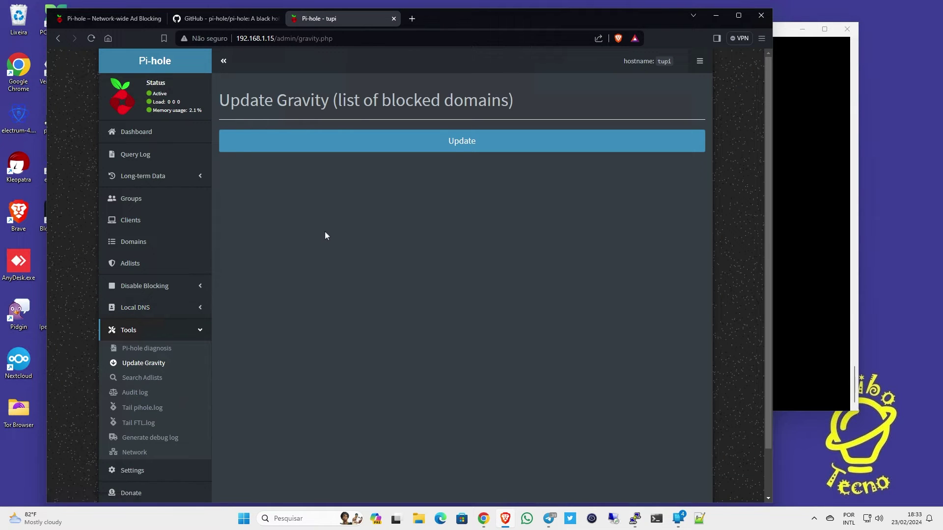
pyautogui.scroll(-1, 326, 236)
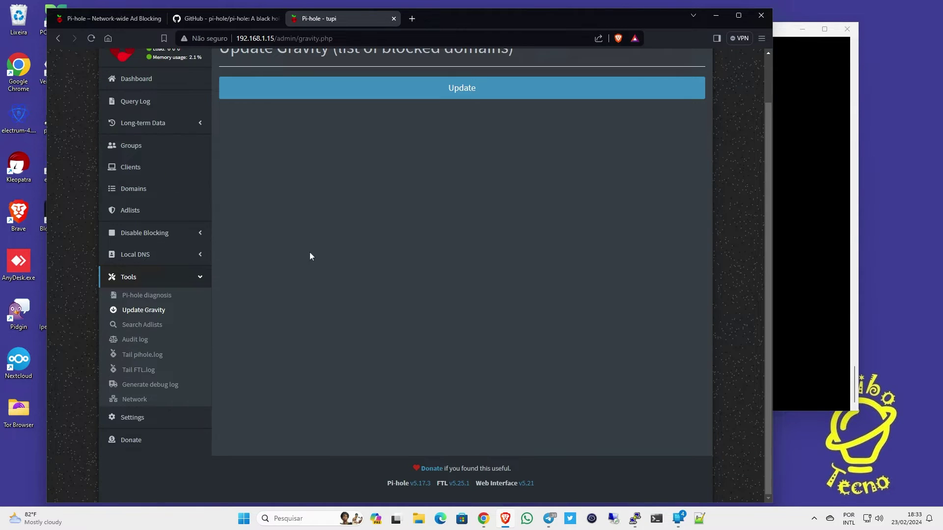
pyautogui.click(146, 399)
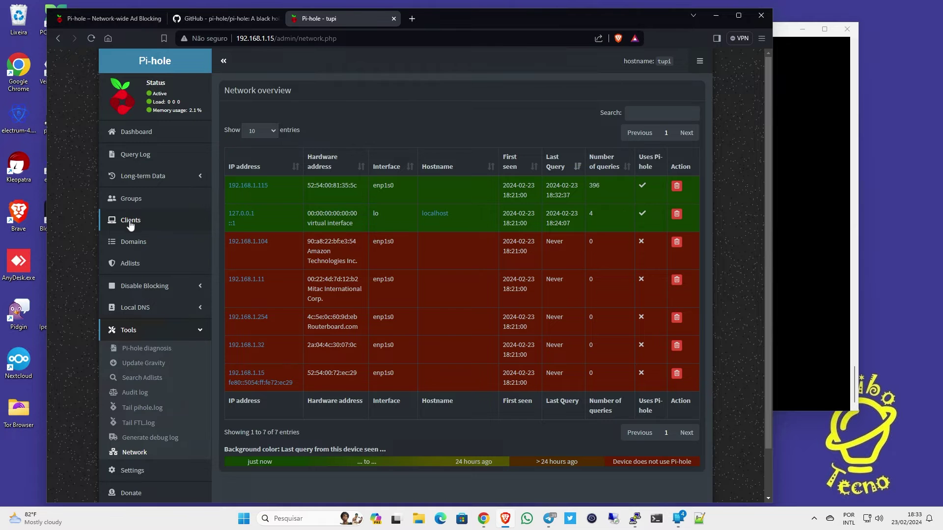
pyautogui.click(135, 140)
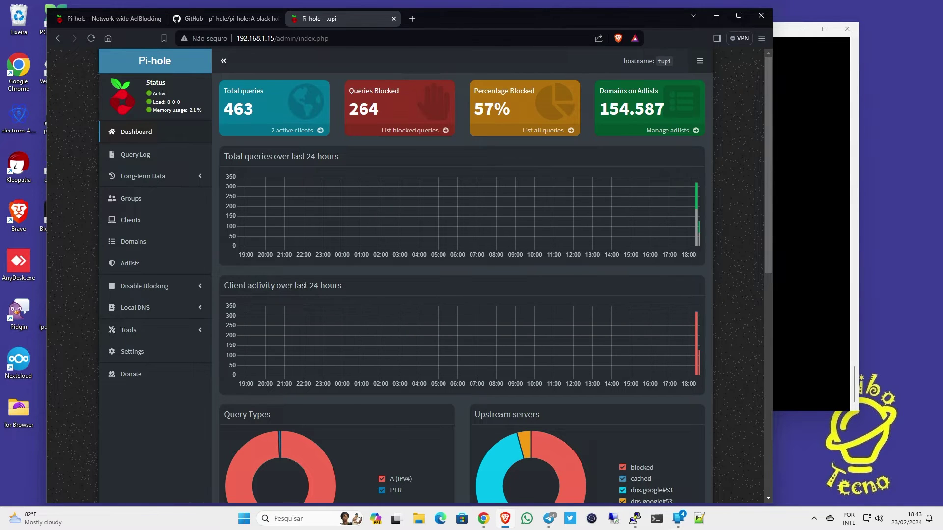
# In the server terminal, install Unbound with "sudo apt install unbound", entering the sudo password, and clear the screen before and after
pyautogui.click(784, 170)
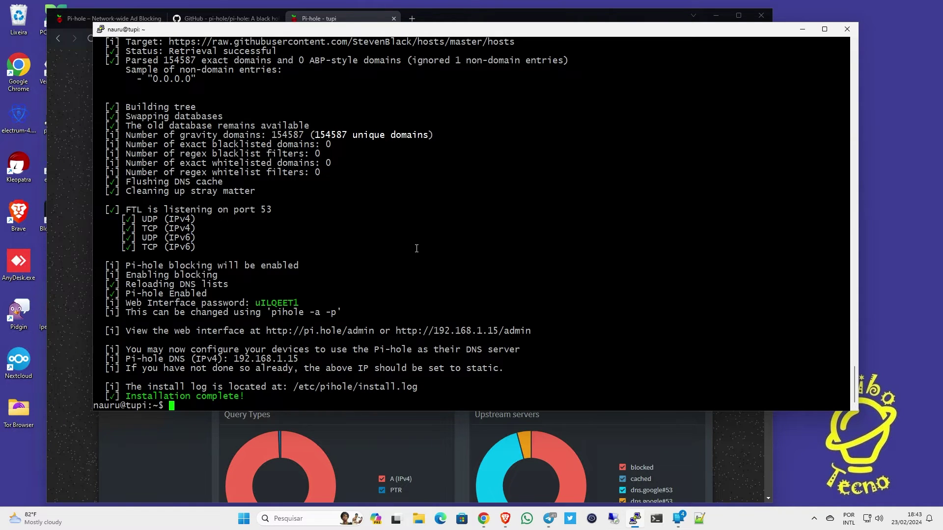
pyautogui.write('clear')
pyautogui.press('Return')
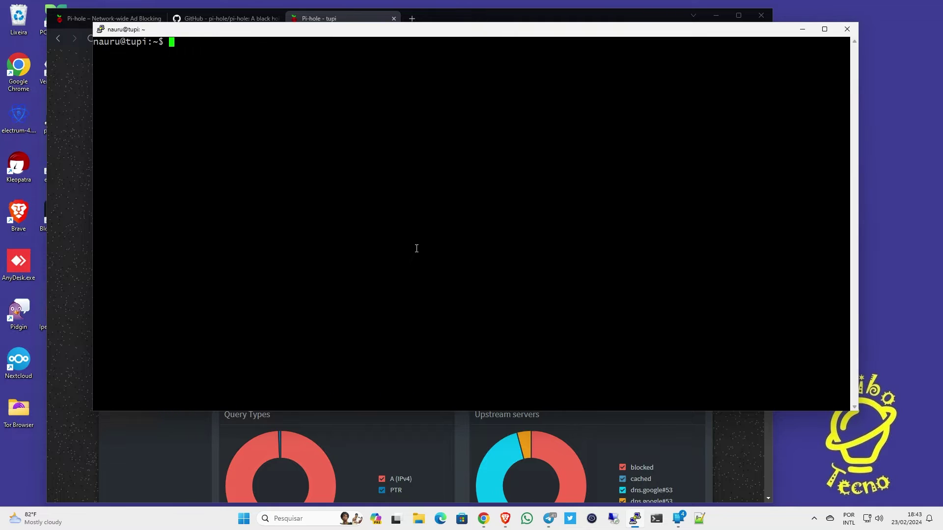
pyautogui.rightClick(419, 248)
pyautogui.press('Return')
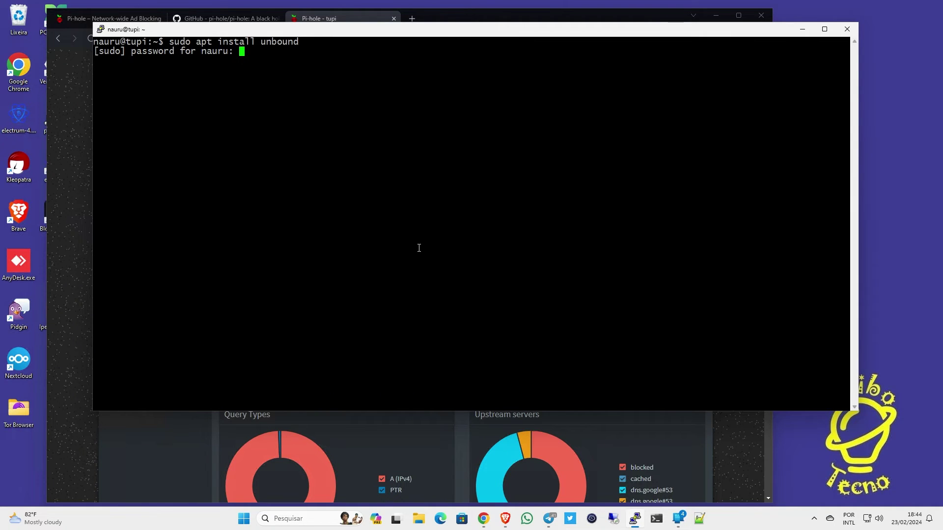
pyautogui.press('Return')
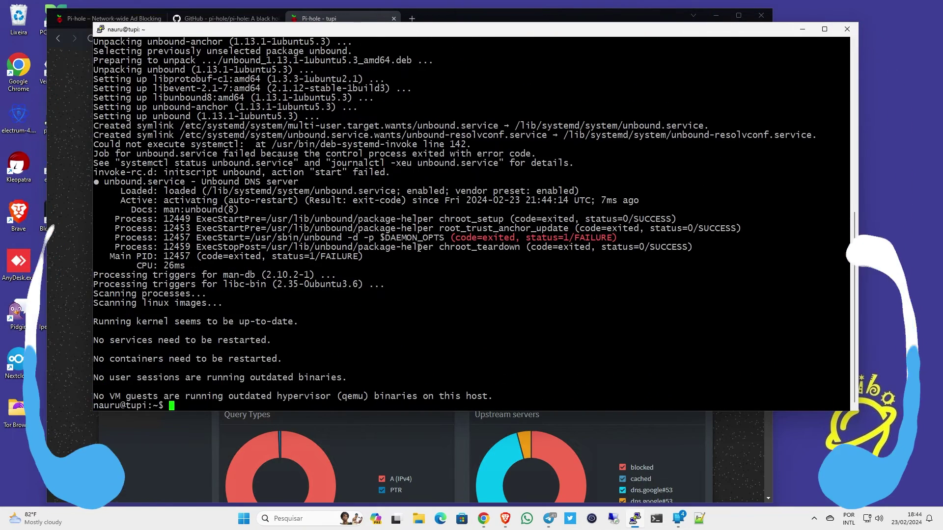
pyautogui.write('clear')
pyautogui.press('Return')
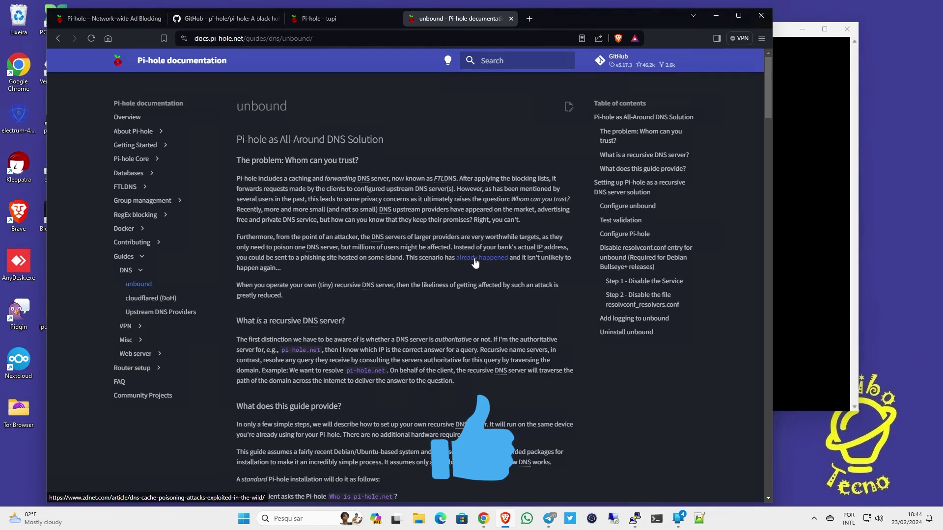
# Follow the Pi-hole unbound guide to its configuration section and open /etc/unbound/unbound.conf.d/pi-hole.conf in nano with sudo in the terminal
pyautogui.scroll(-5, 368, 167)
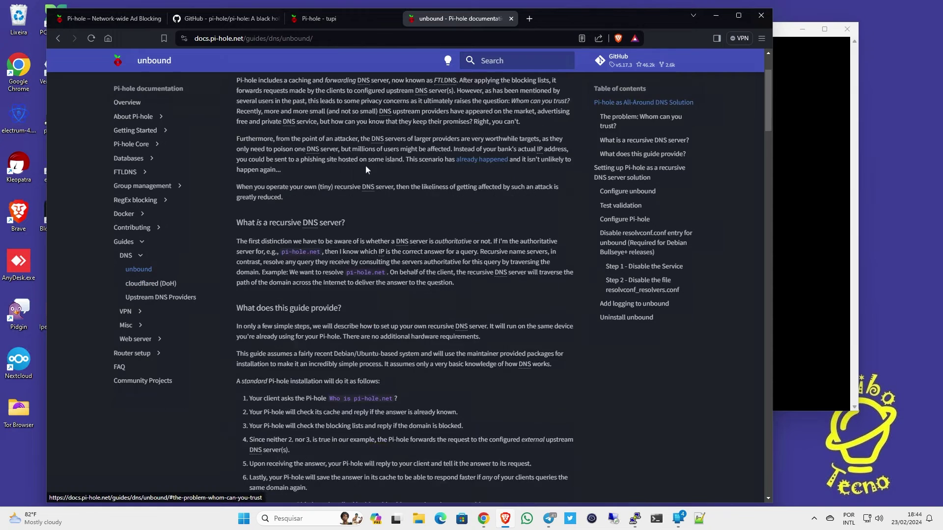
pyautogui.scroll(-12, 365, 172)
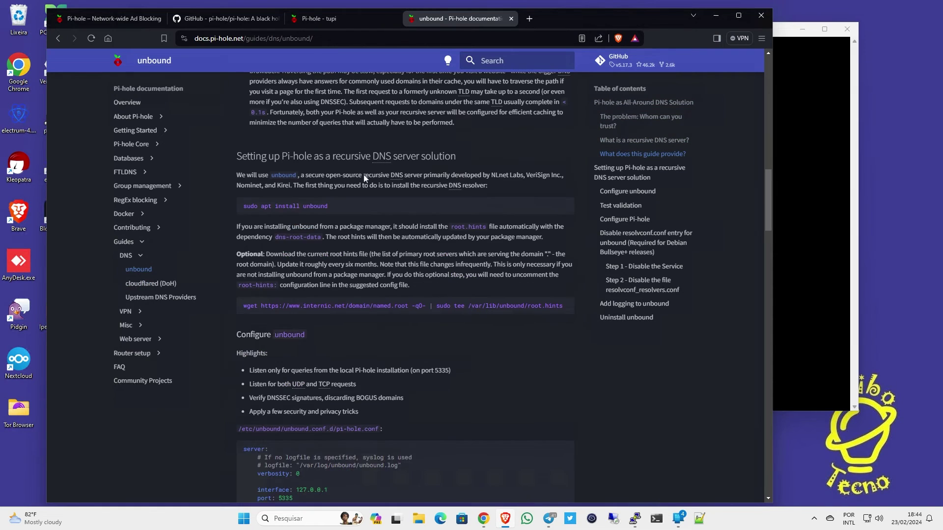
pyautogui.scroll(-1, 363, 175)
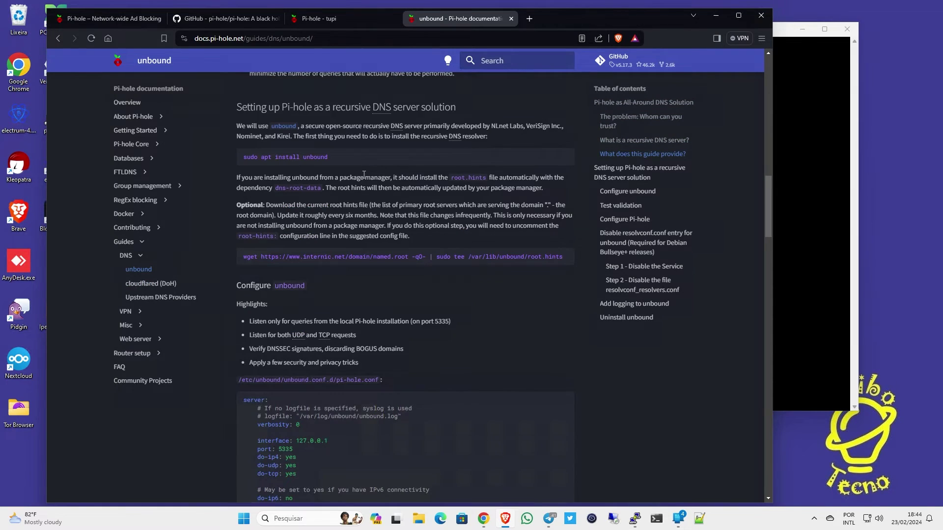
pyautogui.scroll(-2, 364, 175)
pyautogui.scroll(1, 364, 179)
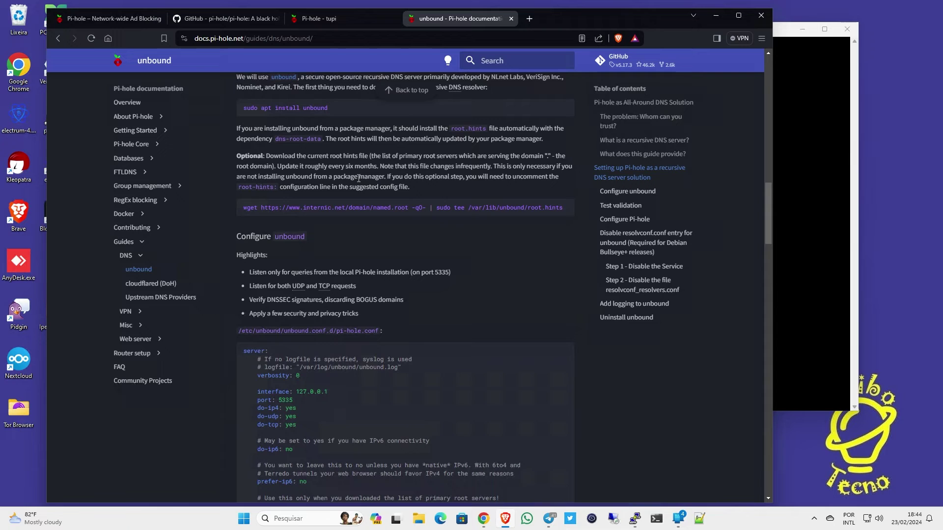
pyautogui.scroll(-2, 359, 179)
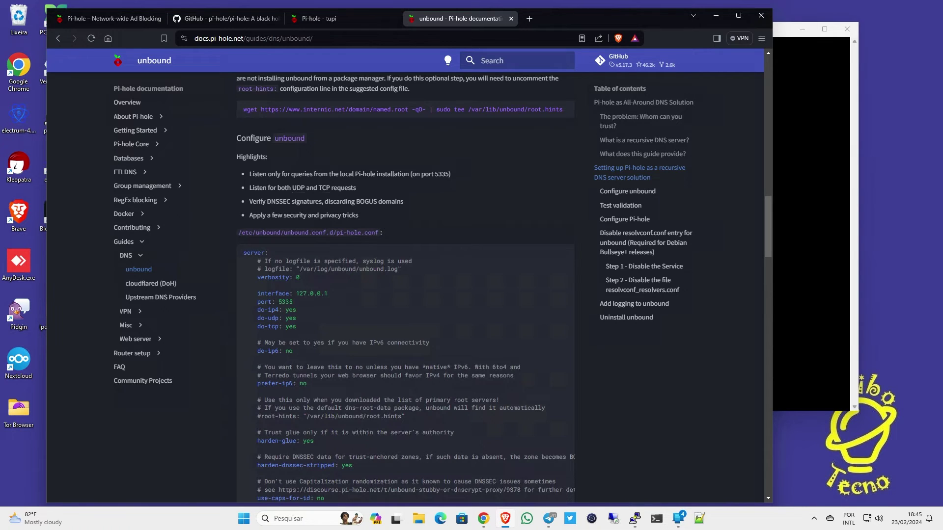
pyautogui.hotkey('alt', 'Tab')
pyautogui.rightClick(317, 120)
pyautogui.press('Return')
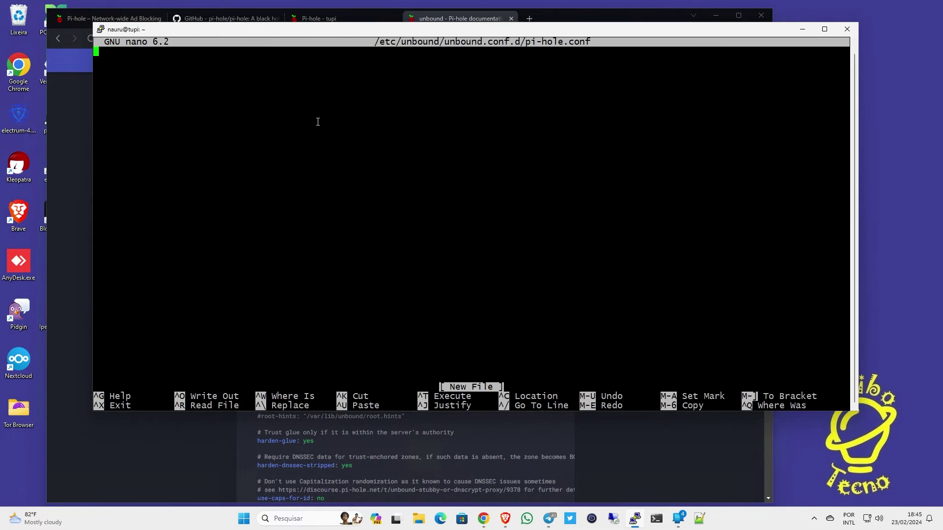
# Copy the guide's complete server configuration block into pi-hole.conf, save the file and exit nano
pyautogui.click(177, 452)
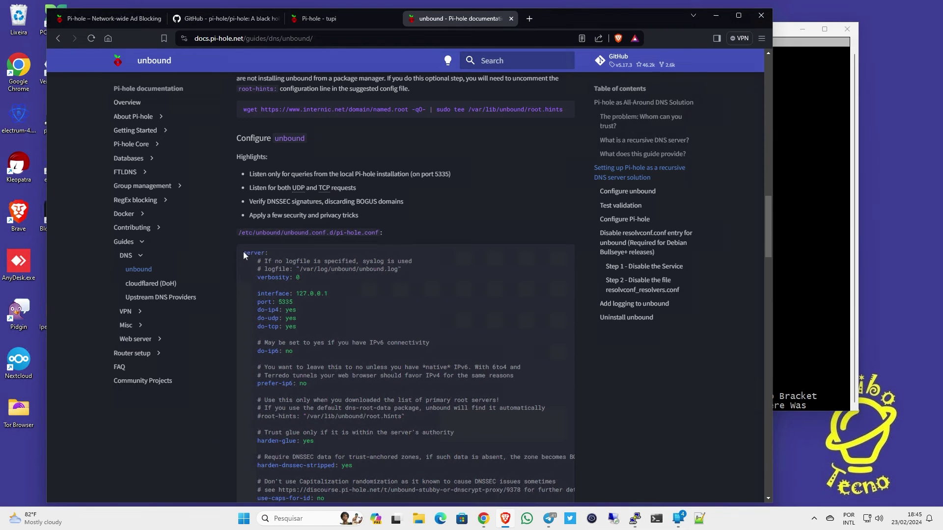
pyautogui.moveTo(244, 253); pyautogui.dragTo(362, 230)
pyautogui.click(791, 116)
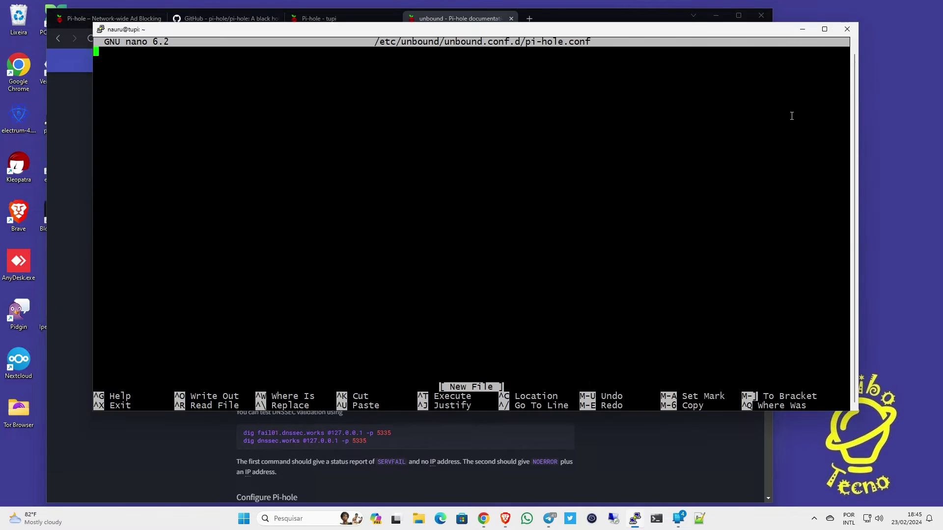
pyautogui.rightClick(184, 117)
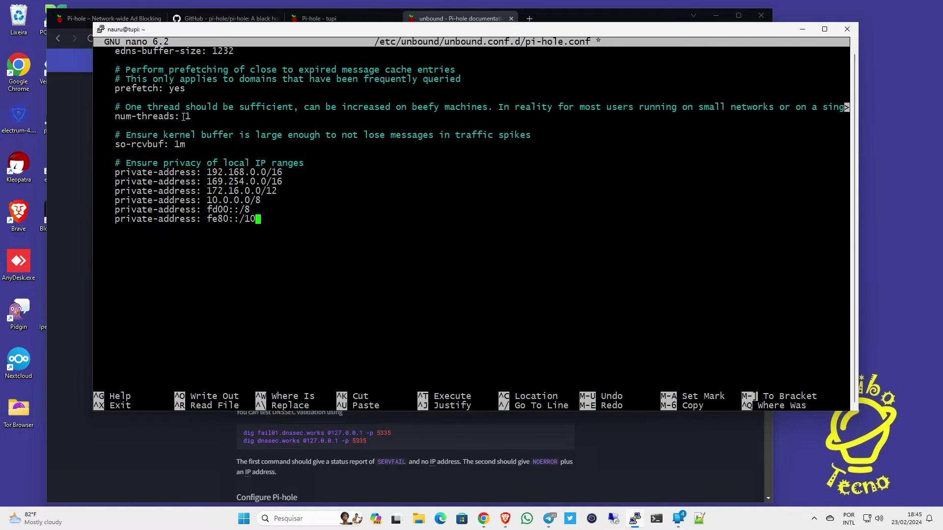
pyautogui.press('Return')
pyautogui.hotkey('ctrl', 'x')
pyautogui.press('y')
pyautogui.press('Return')
# Copy "sudo service unbound restart" from the guide and run it in the terminal to restart Unbound
pyautogui.hotkey('alt', 'Tab')
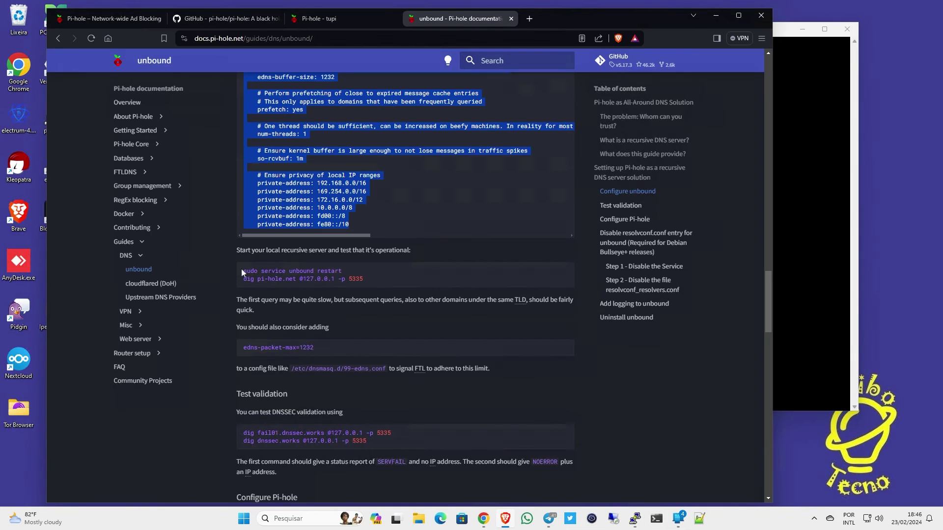
pyautogui.moveTo(242, 271); pyautogui.dragTo(338, 269)
pyautogui.rightClick(334, 272)
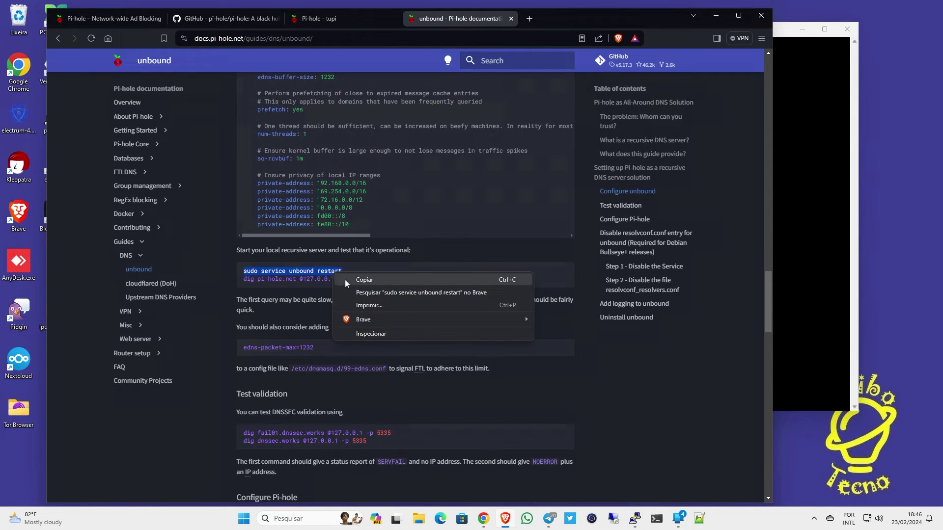
pyautogui.click(349, 285)
pyautogui.click(788, 194)
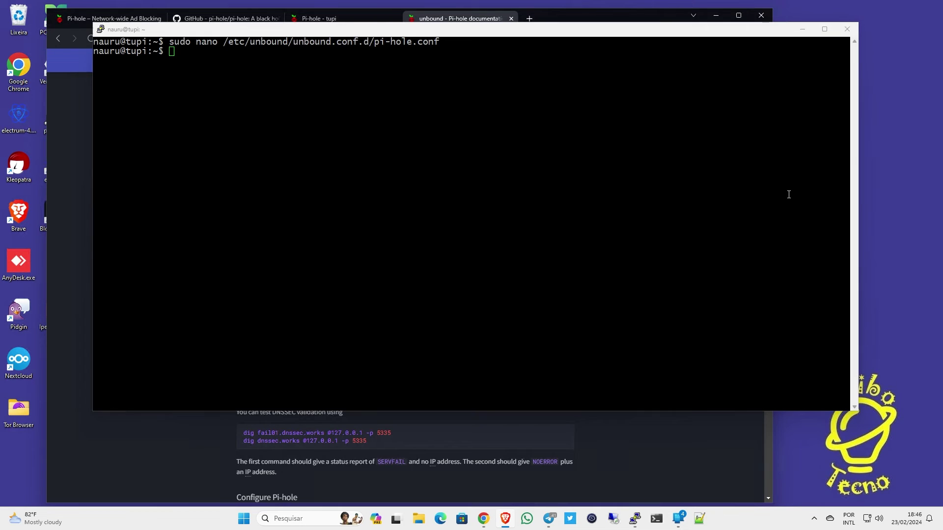
pyautogui.rightClick(686, 193)
pyautogui.press('Return')
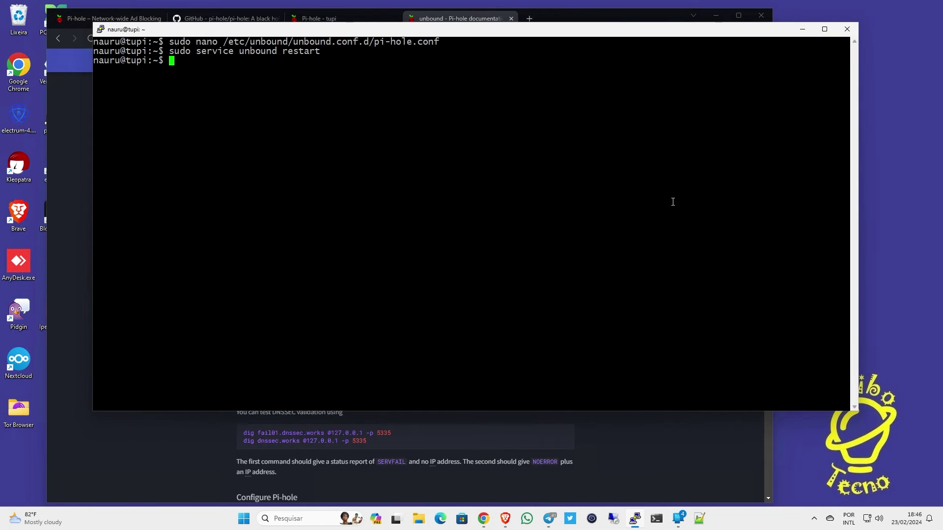
# Switch to the Pi-hole admin page in the browser, open its DNS settings and deselect both Google IPv4 upstream servers
pyautogui.click(55, 98)
pyautogui.click(344, 16)
pyautogui.click(137, 352)
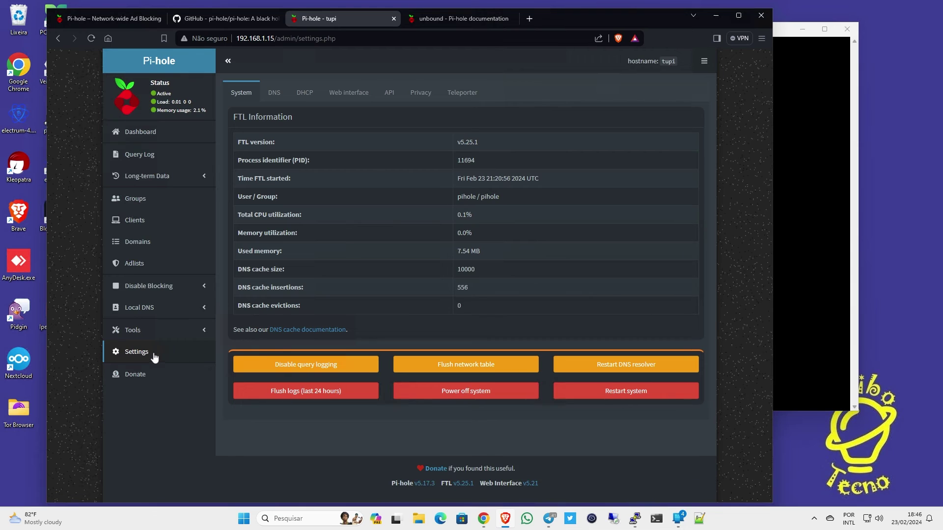
pyautogui.click(274, 96)
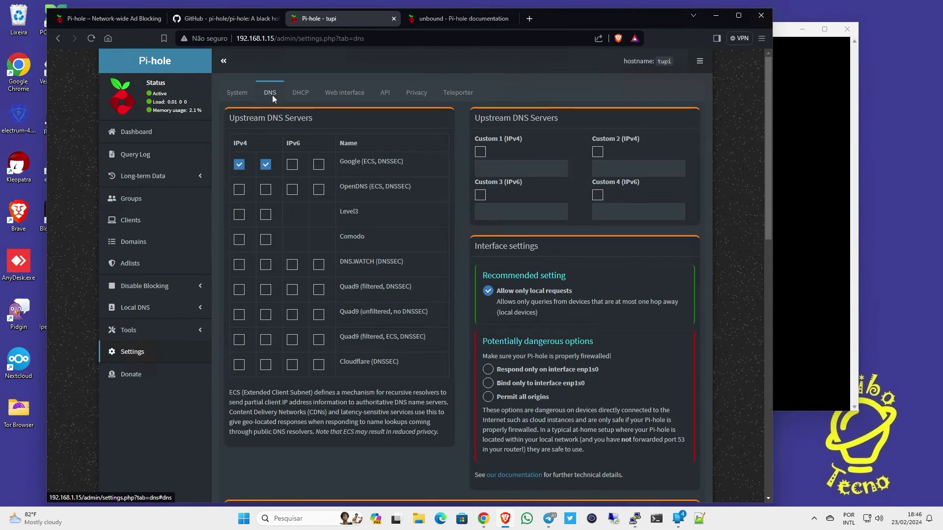
pyautogui.click(239, 165)
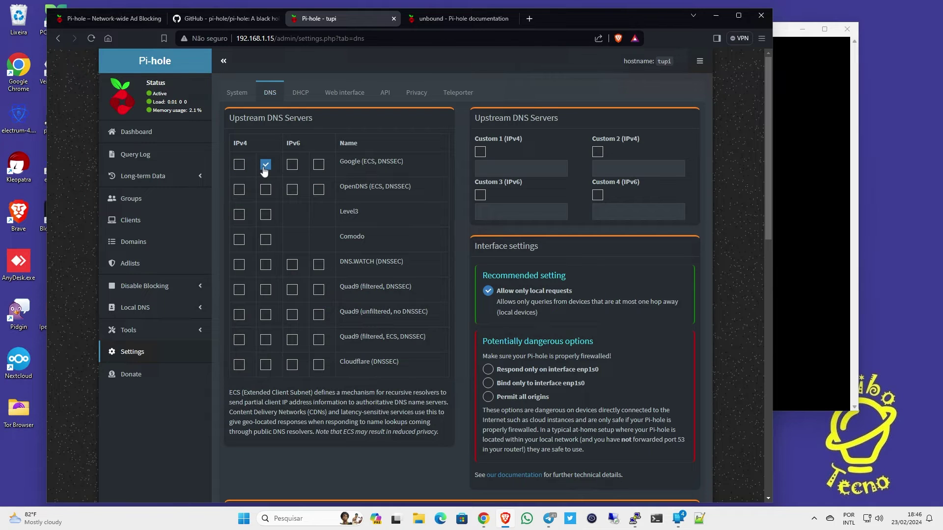
pyautogui.click(266, 165)
# Enable the Custom 1 (IPv4) upstream DNS server with the address 127.0.0.1#5335 and save the DNS settings
pyautogui.scroll(-15, 337, 339)
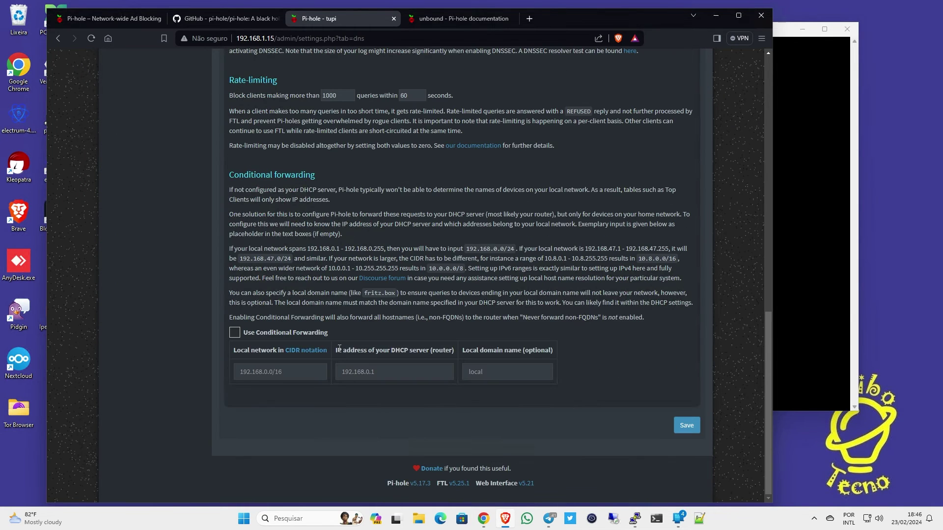
pyautogui.scroll(1, 340, 348)
pyautogui.scroll(5, 342, 346)
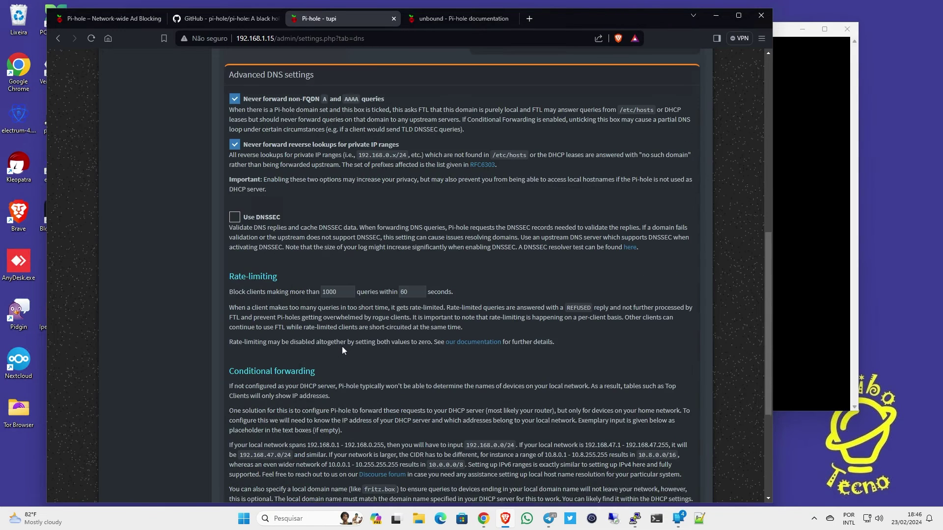
pyautogui.scroll(3, 341, 346)
pyautogui.scroll(4, 342, 346)
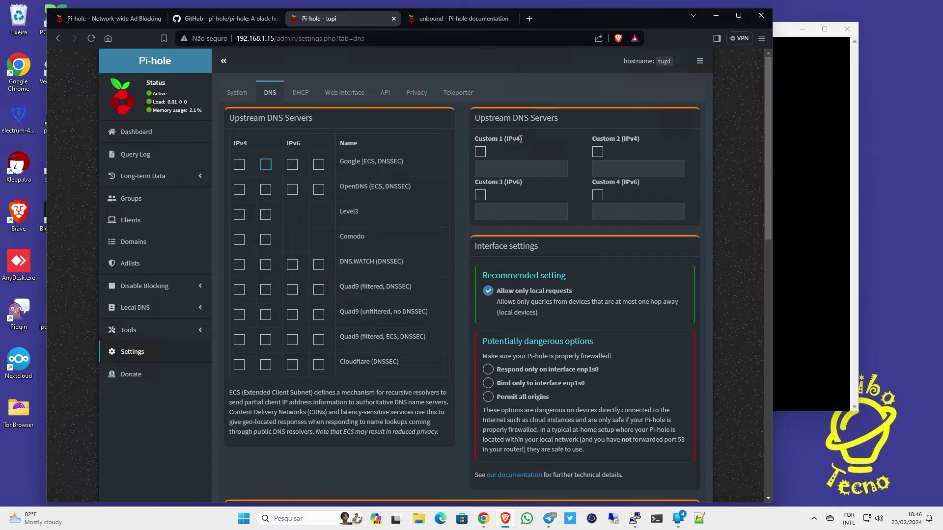
pyautogui.click(480, 152)
pyautogui.click(489, 169)
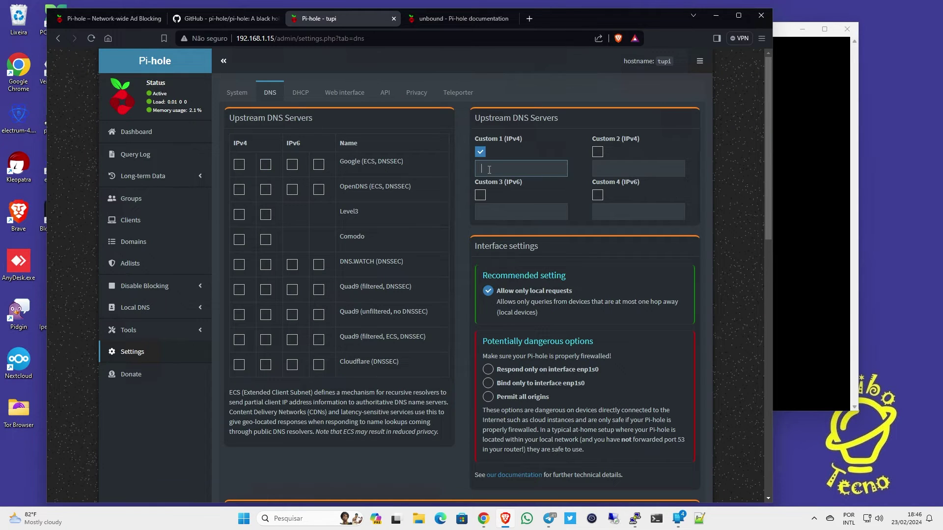
pyautogui.write('127.0.0.1#')
pyautogui.write('5335')
pyautogui.scroll(-8, 485, 349)
pyautogui.scroll(-5, 484, 349)
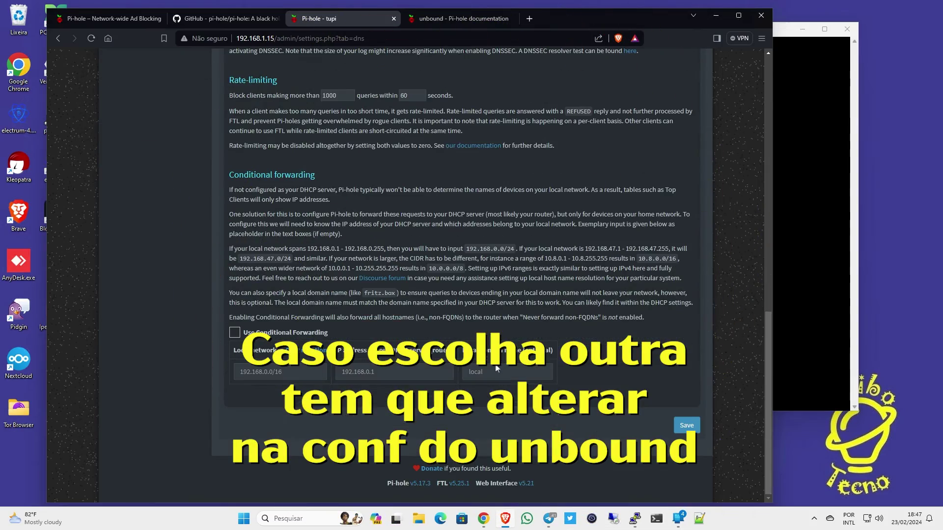
pyautogui.click(686, 428)
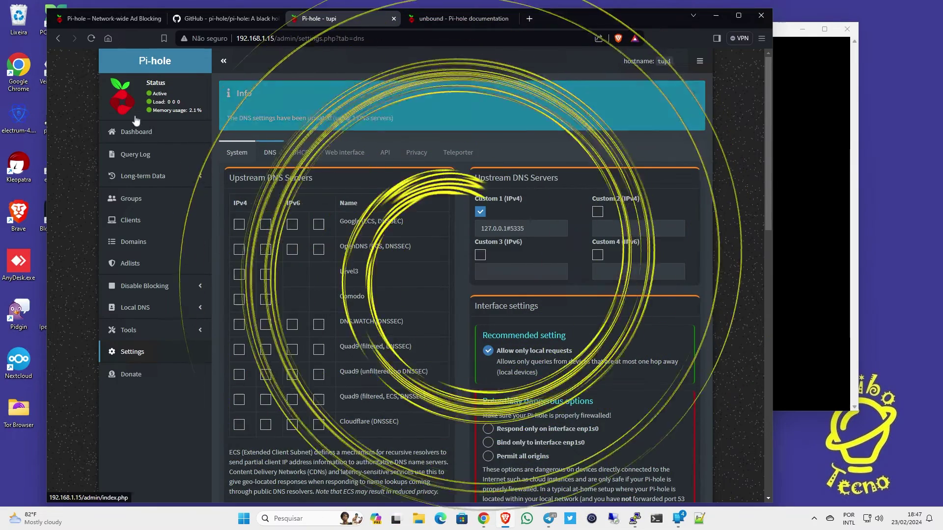
# Open the Pi-hole dashboard and reload it to examine the query statistics and upstream servers
pyautogui.click(128, 139)
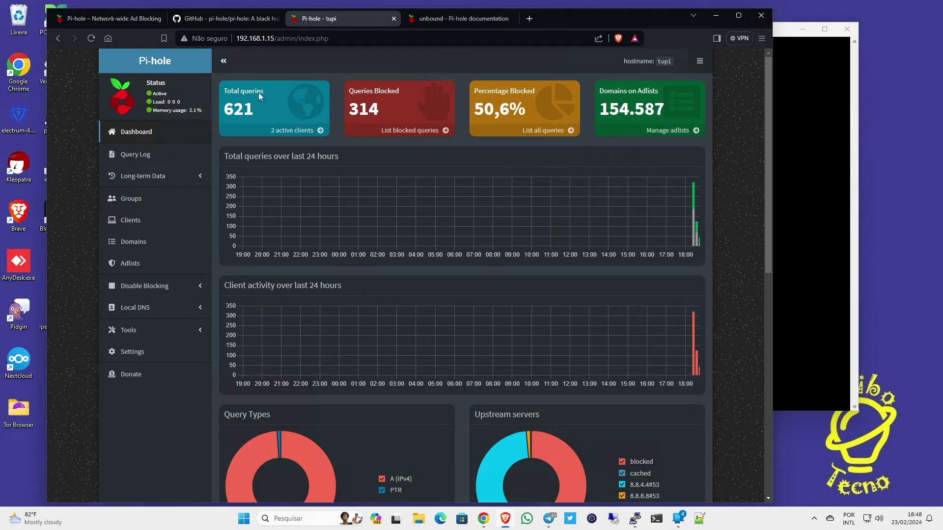
pyautogui.click(91, 38)
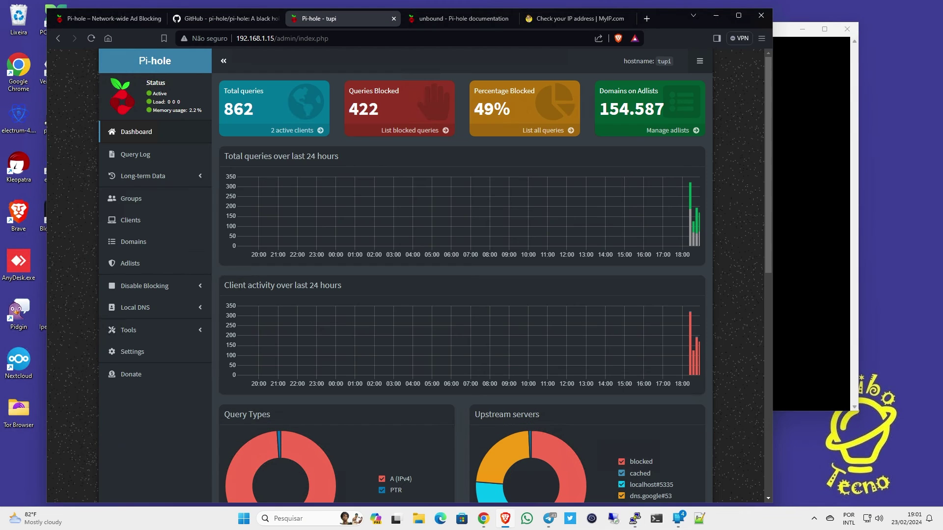
# Disable Pi-hole blocking for 5 minutes and re-enable it before the countdown ends
pyautogui.click(144, 286)
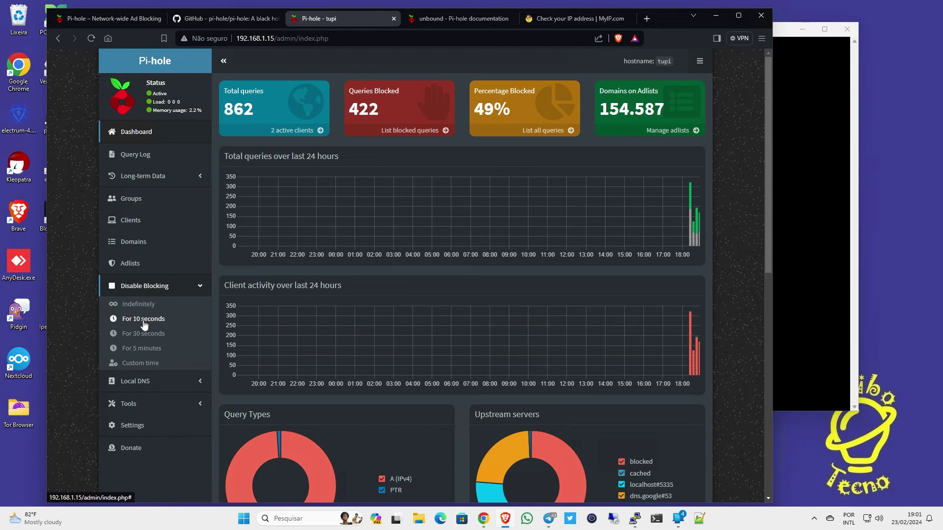
pyautogui.click(145, 352)
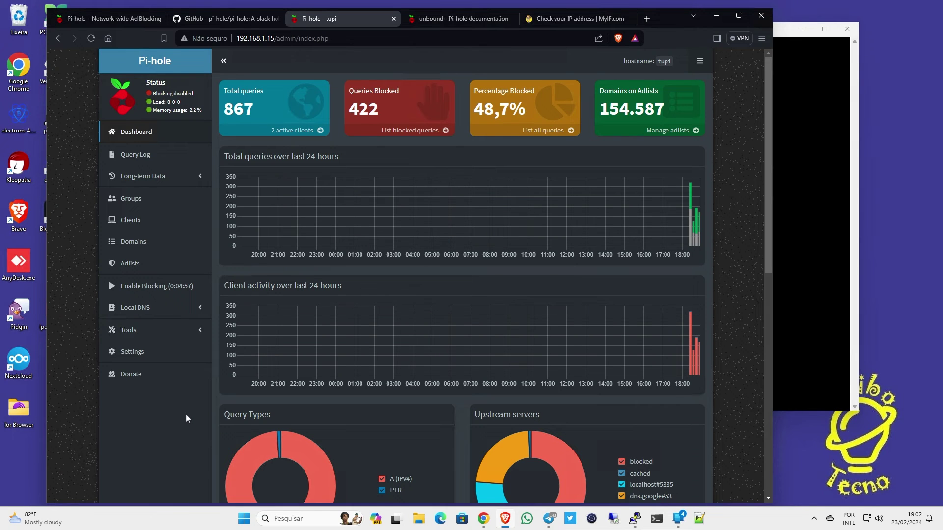
pyautogui.click(113, 287)
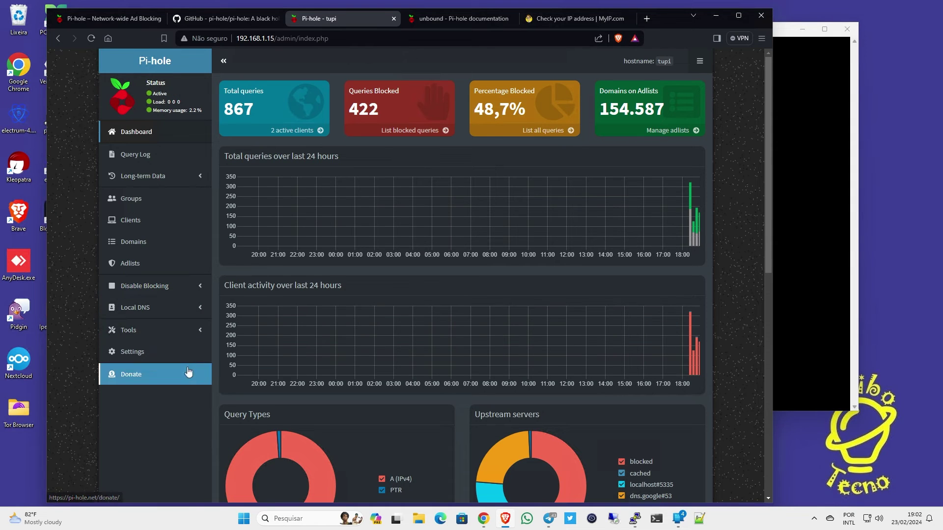
# Add a local DNS record mapping the domain maloca.tribotecno.srv.br to the IP address 192.168.1.30
pyautogui.click(187, 309)
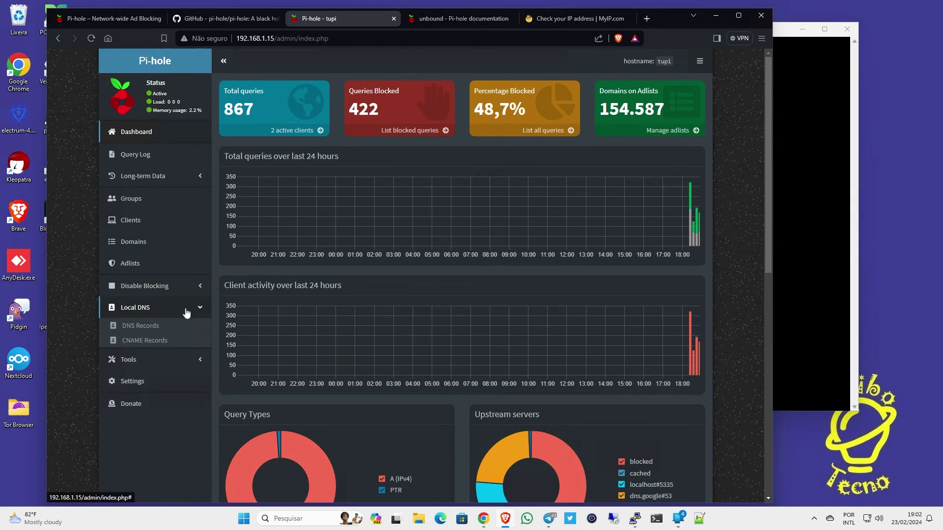
pyautogui.click(148, 328)
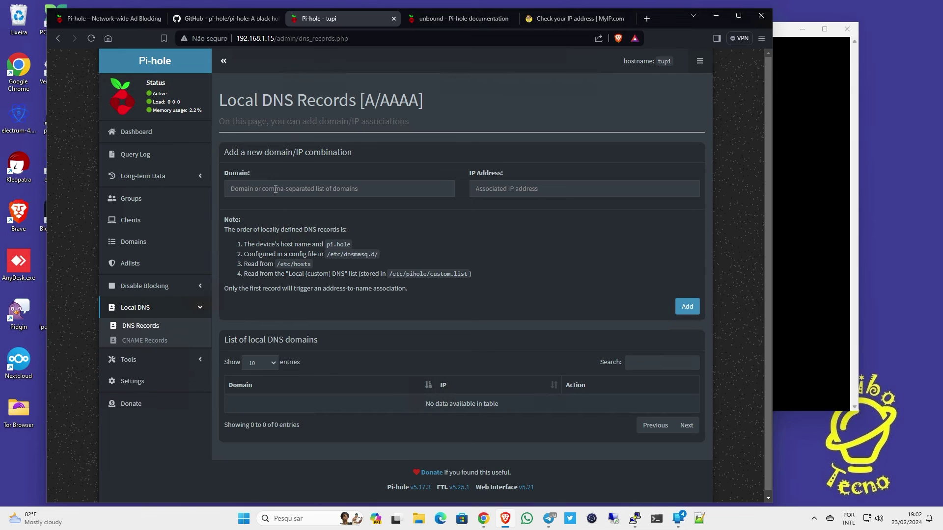
pyautogui.click(276, 189)
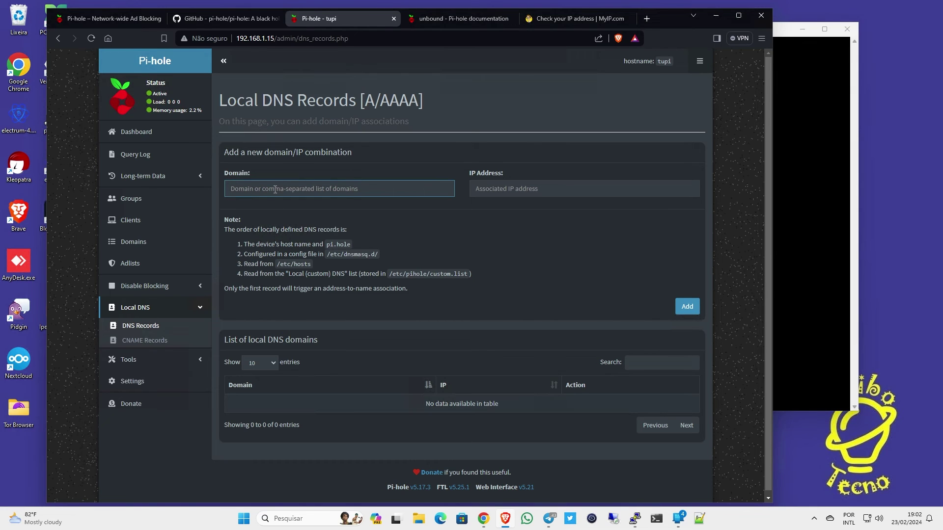
pyautogui.write('maloca')
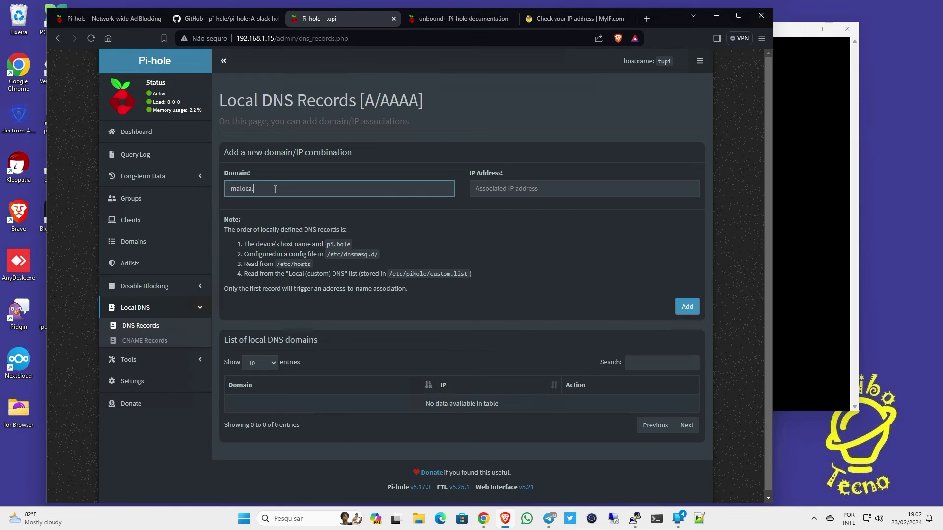
pyautogui.write('.triboter')
pyautogui.write('no.srv.br')
pyautogui.press('Tab')
pyautogui.write('192.168.1.30')
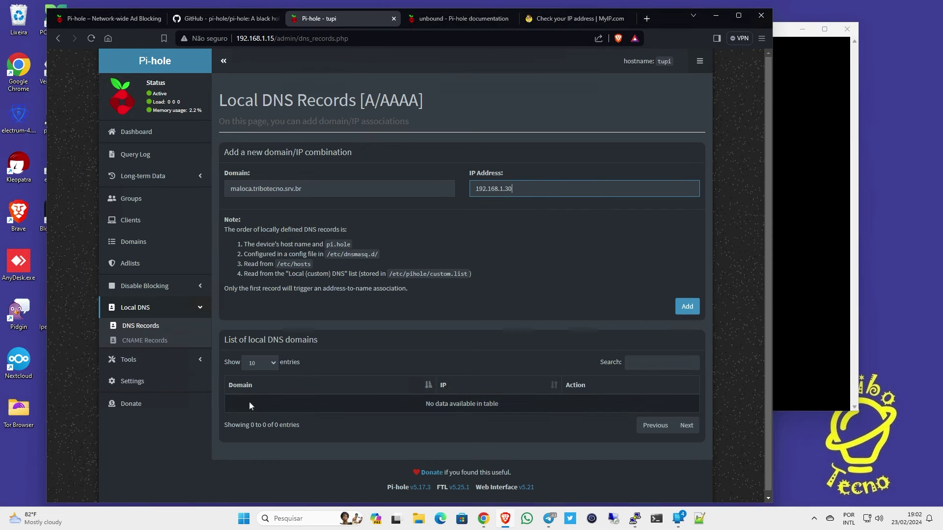
pyautogui.press('Return')
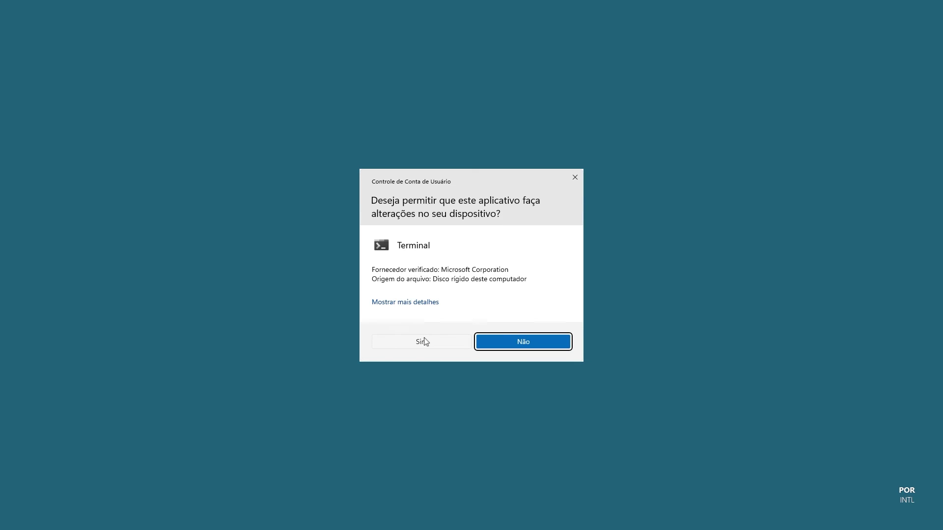
# Open an administrator PowerShell terminal, move its window clear of the DNS page and ping maloca.tribotecno.org.br
pyautogui.click(424, 338)
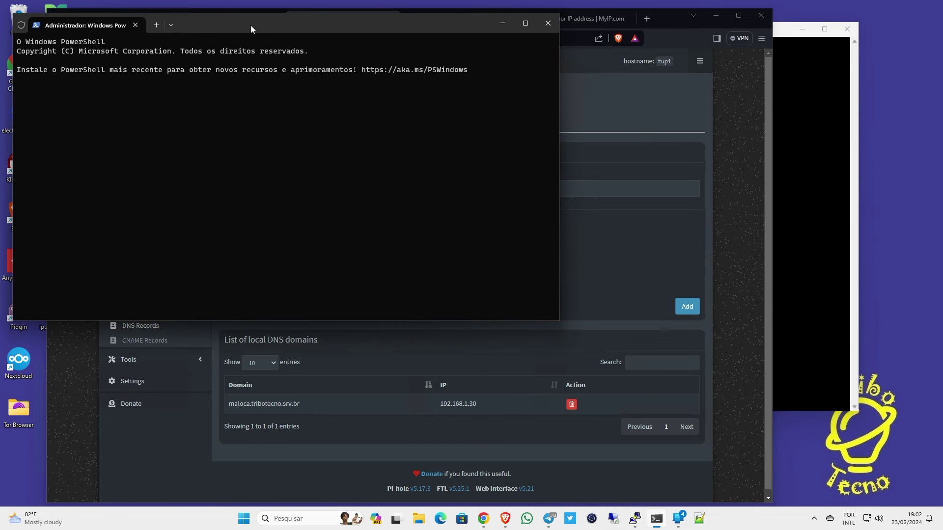
pyautogui.moveTo(251, 25); pyautogui.dragTo(558, 102)
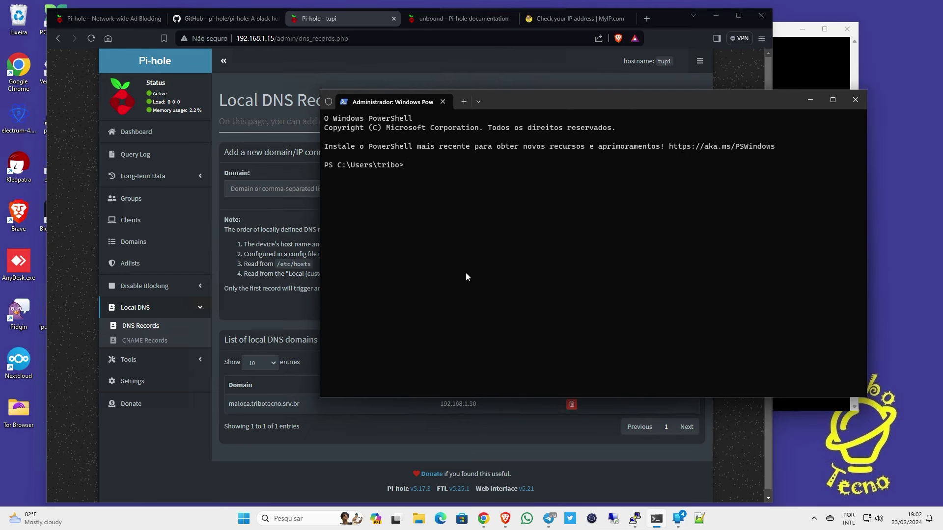
pyautogui.write('ping maloca.tribotecno.org.br')
pyautogui.press('Return')
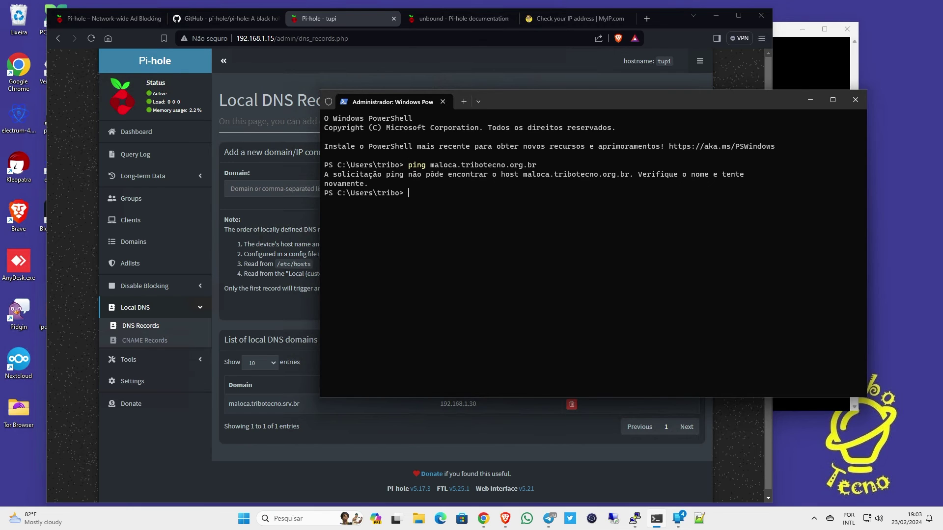
# Correct the previous ping command's domain to maloca.tribotecno.srv.br and run it to test the local DNS record
pyautogui.press('Up')
pyautogui.press('BackSpace')
pyautogui.press('BackSpace')
pyautogui.press('BackSpace')
pyautogui.write('srv')
pyautogui.press('Return')
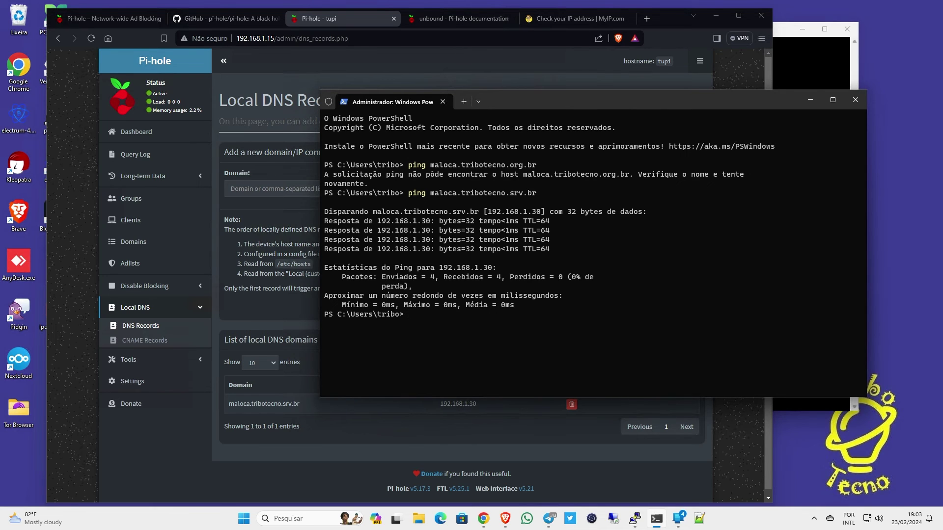
# Return to Pi-hole in the browser, view the Local CNAME Records page and go back to the dashboard
pyautogui.click(414, 66)
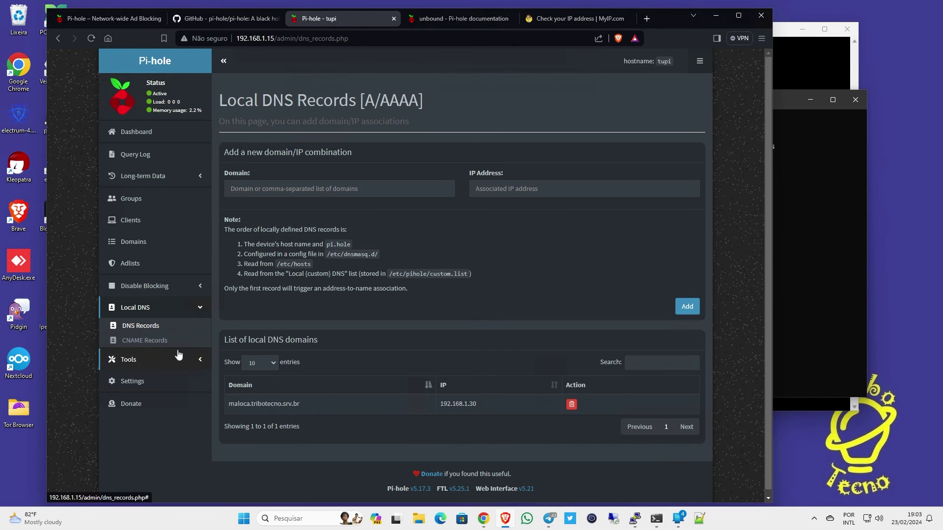
pyautogui.click(162, 340)
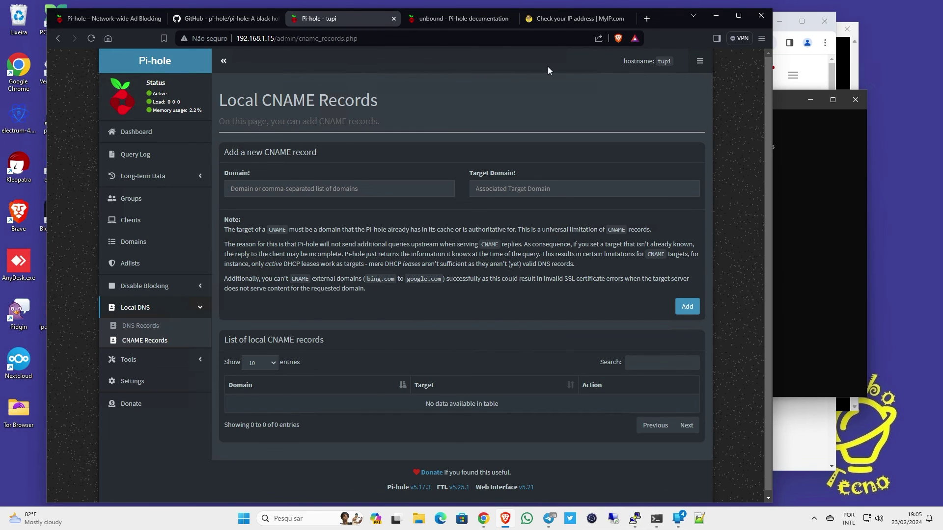
pyautogui.click(140, 133)
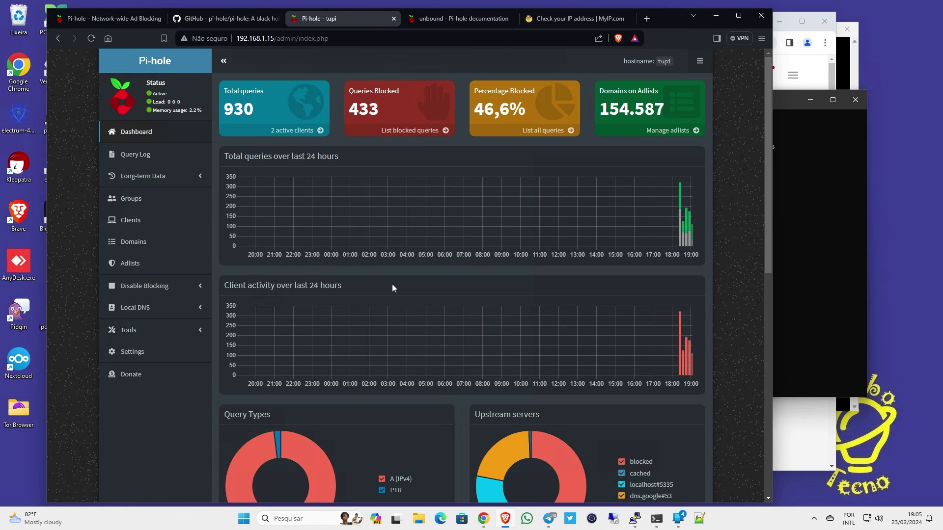
# Open the Update Gravity tool and run an update of the blocked domains list
pyautogui.click(128, 330)
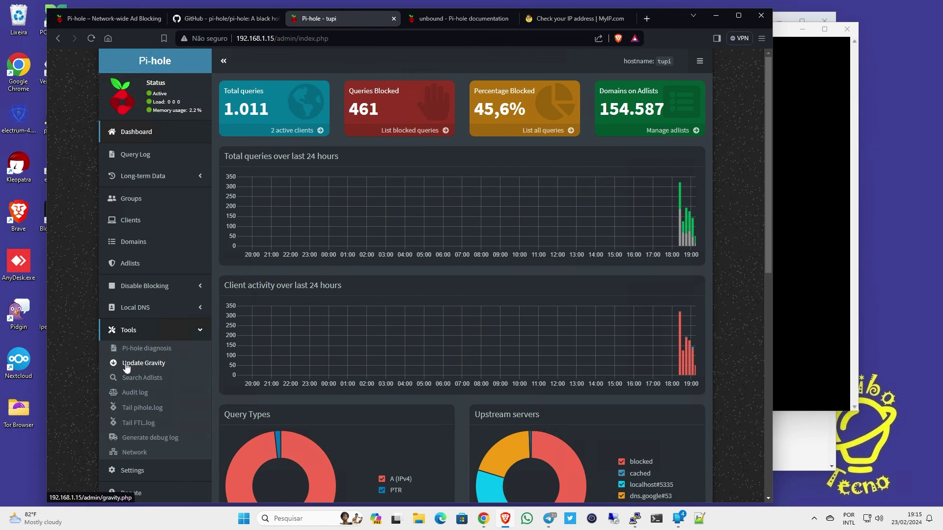
pyautogui.click(127, 364)
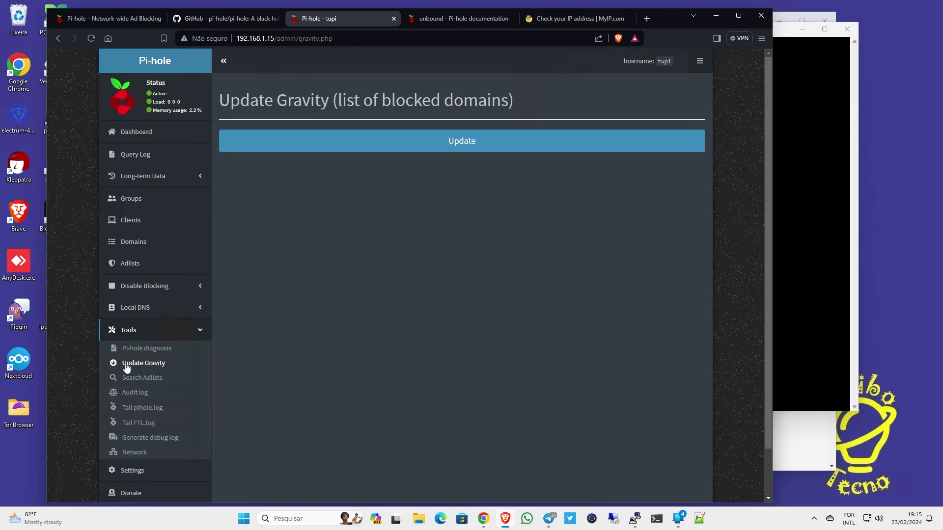
pyautogui.click(459, 141)
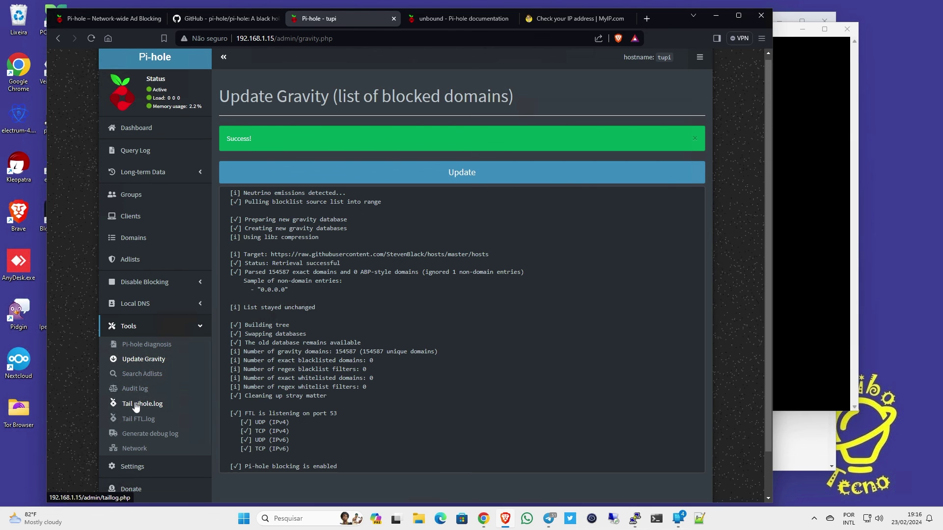
# Check the Pi-hole diagnosis page and the network overview of devices, and return to the dashboard
pyautogui.click(137, 345)
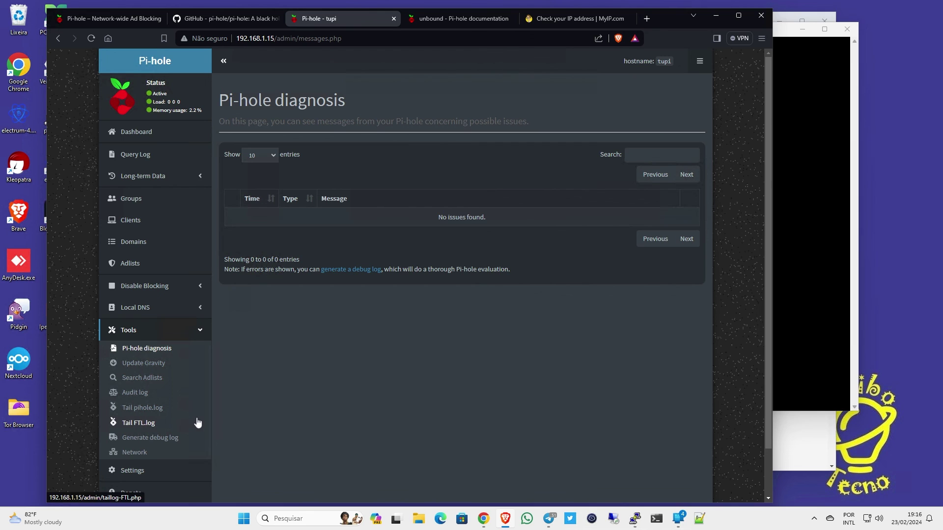
pyautogui.click(135, 453)
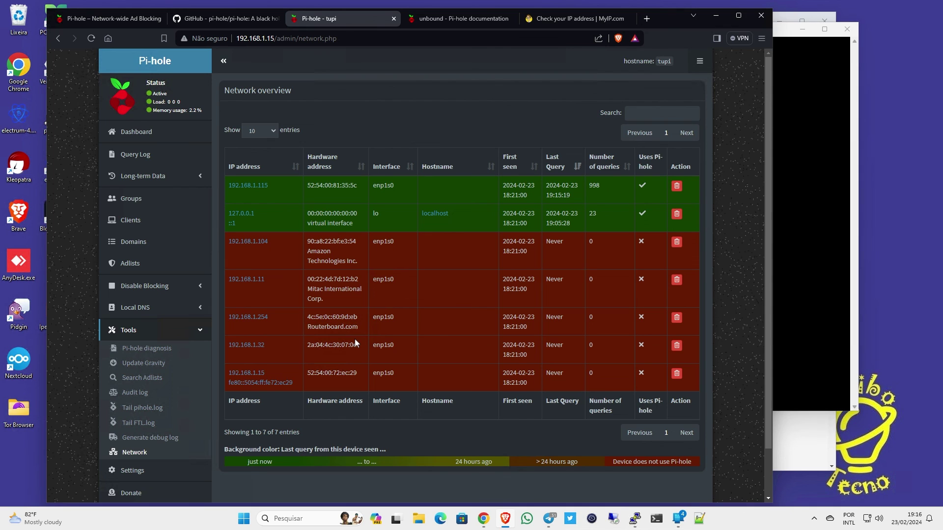
pyautogui.click(124, 130)
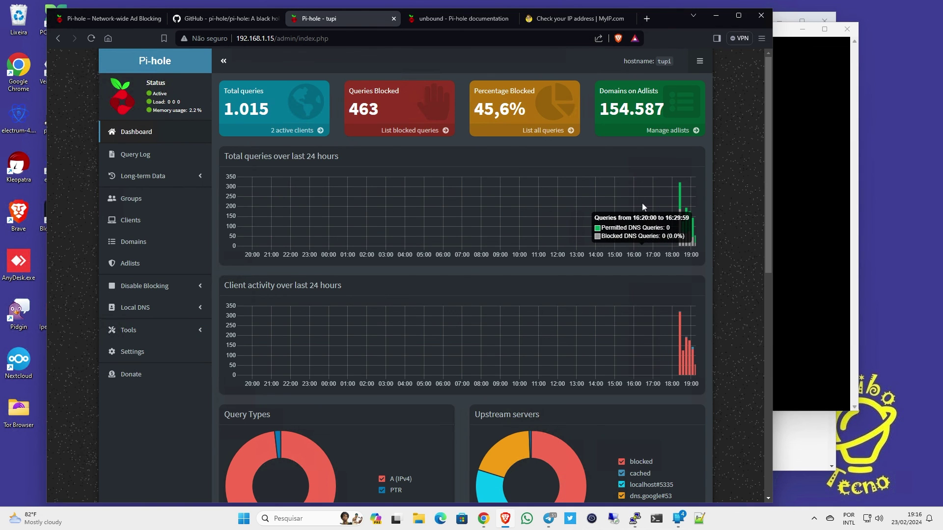